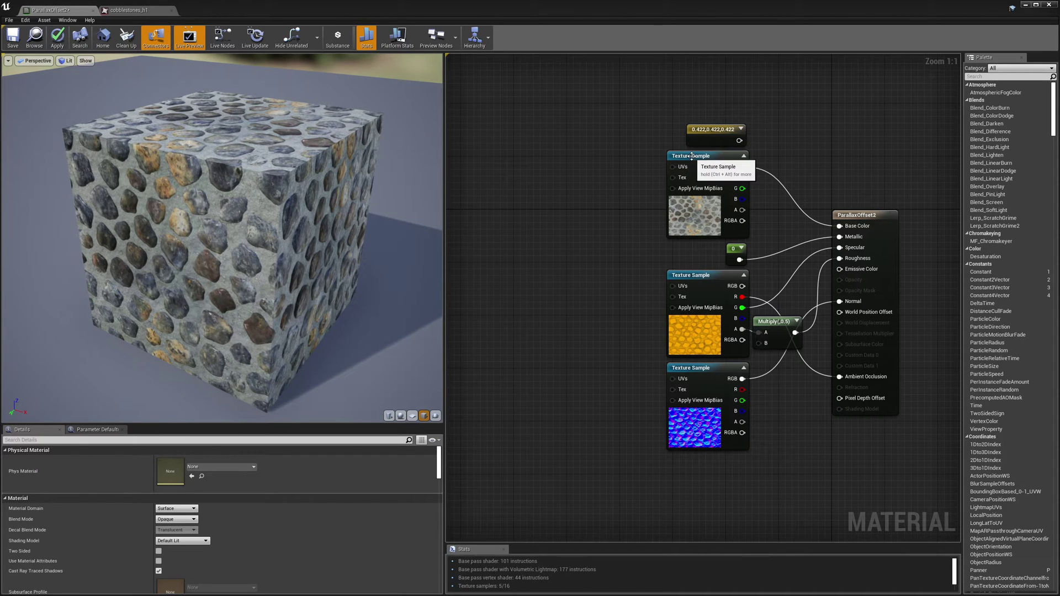
Inspect the color, normal and mask texture samples and view the cobblestone material on the preview cube
left_click(675, 178)
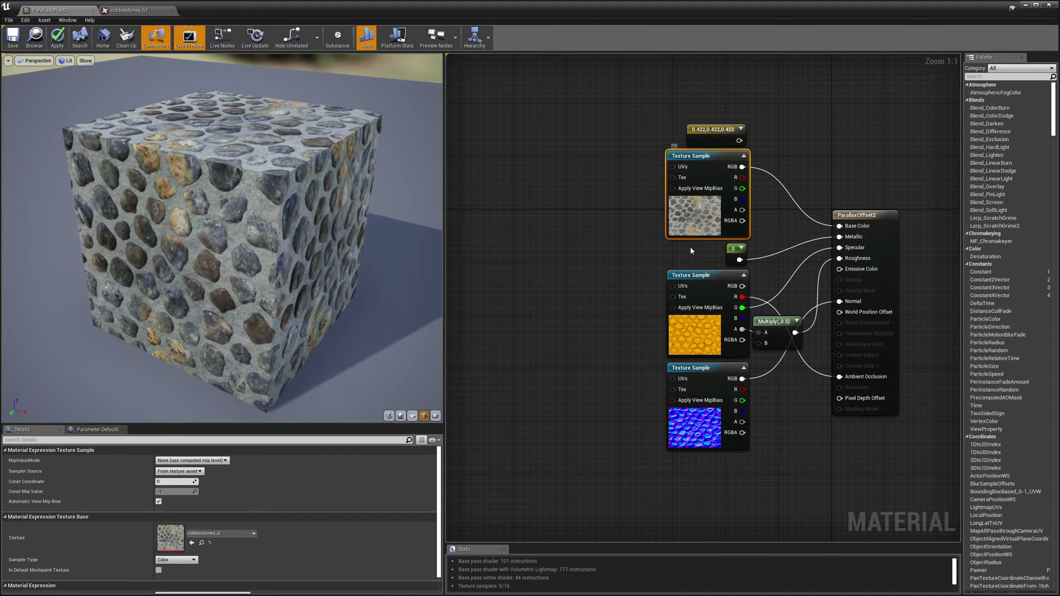
left_click(697, 368)
left_click(701, 278)
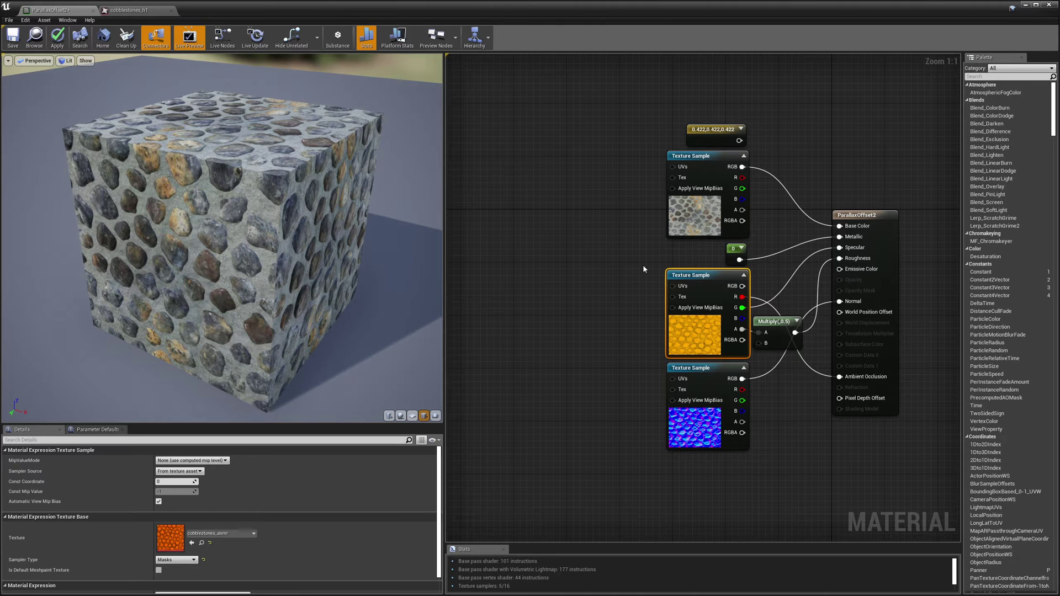
left_click_drag(287, 228, 176, 217)
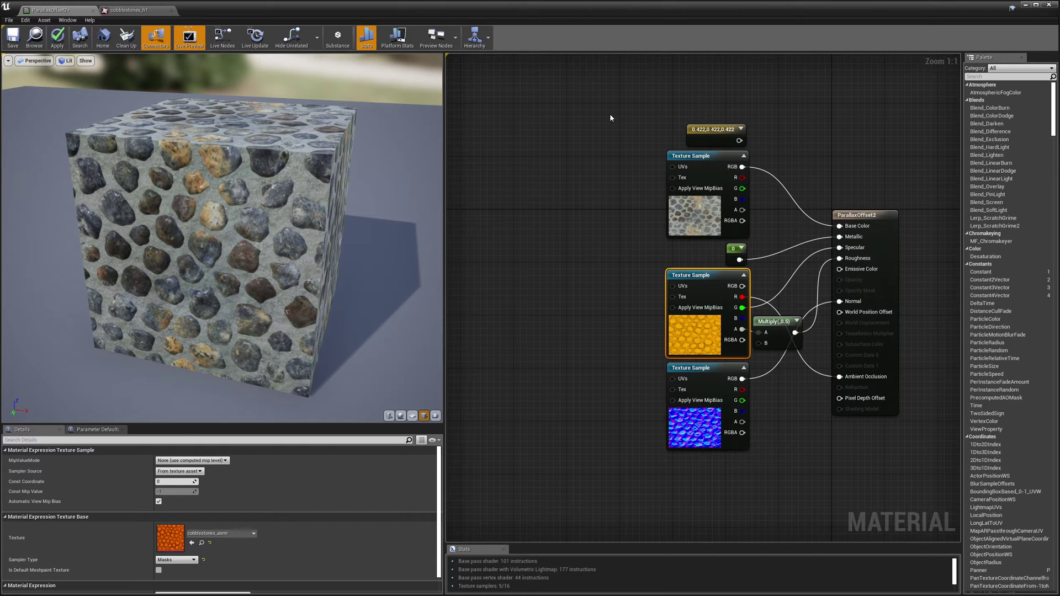
Connect the grey 0.422 Constant3Vector to Base Color in place of the color texture and inspect the preview cube
left_click(711, 129)
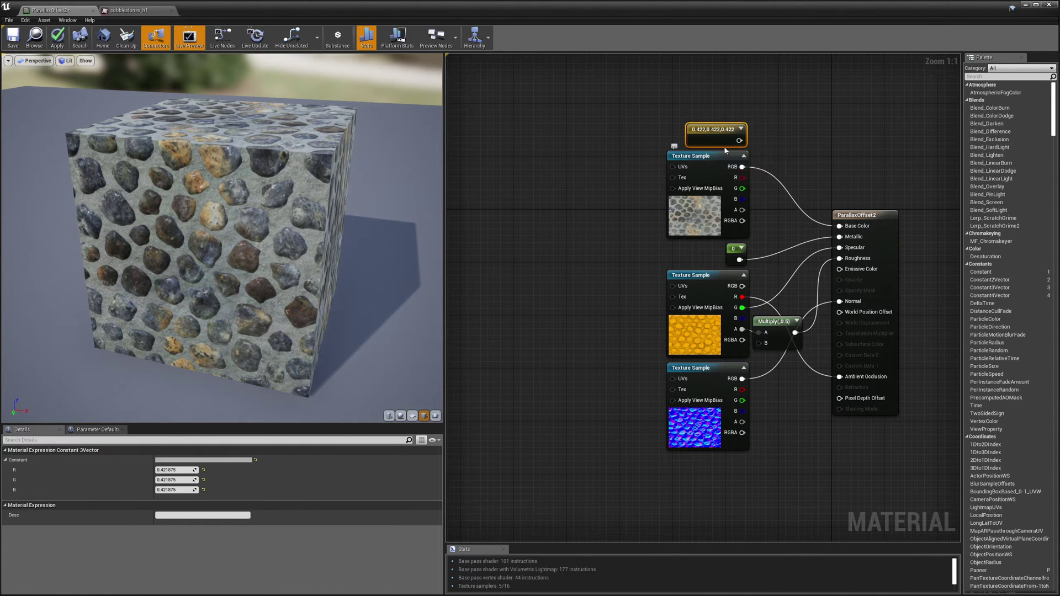
left_click_drag(739, 140, 840, 226)
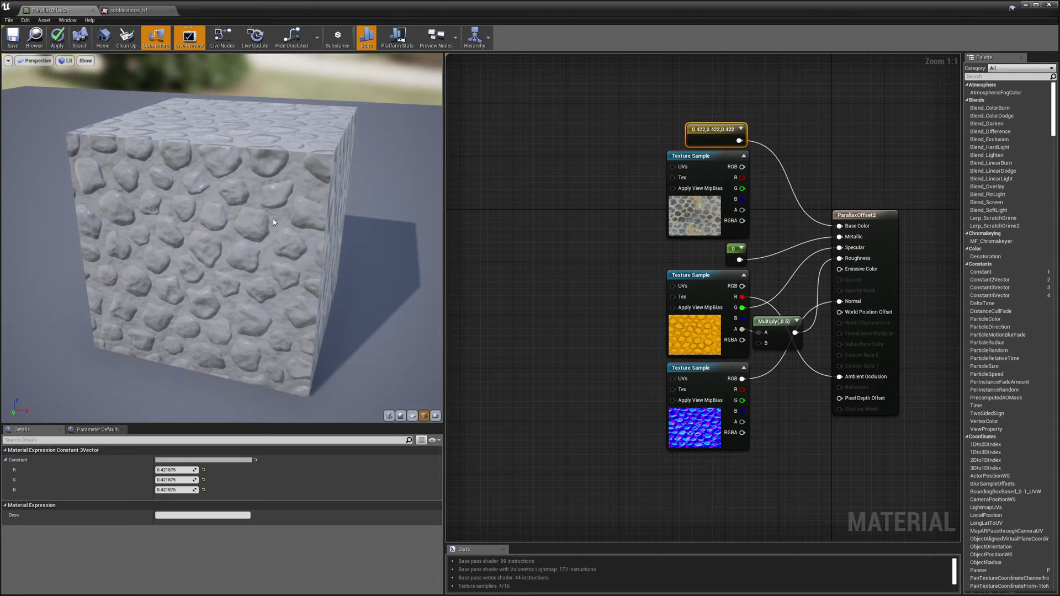
left_click_drag(243, 260, 182, 248)
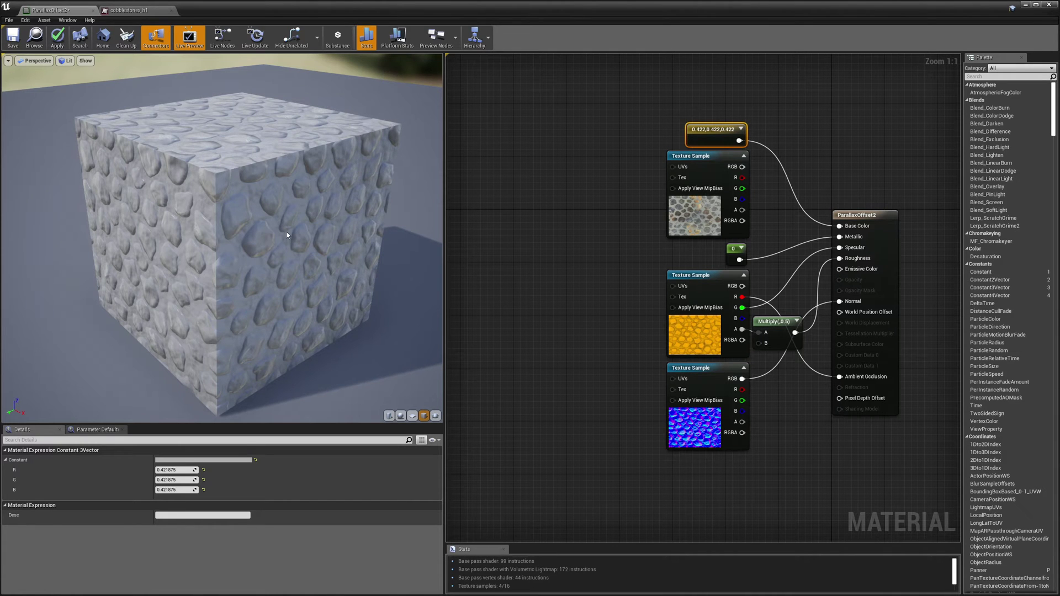
left_click_drag(286, 235, 213, 185)
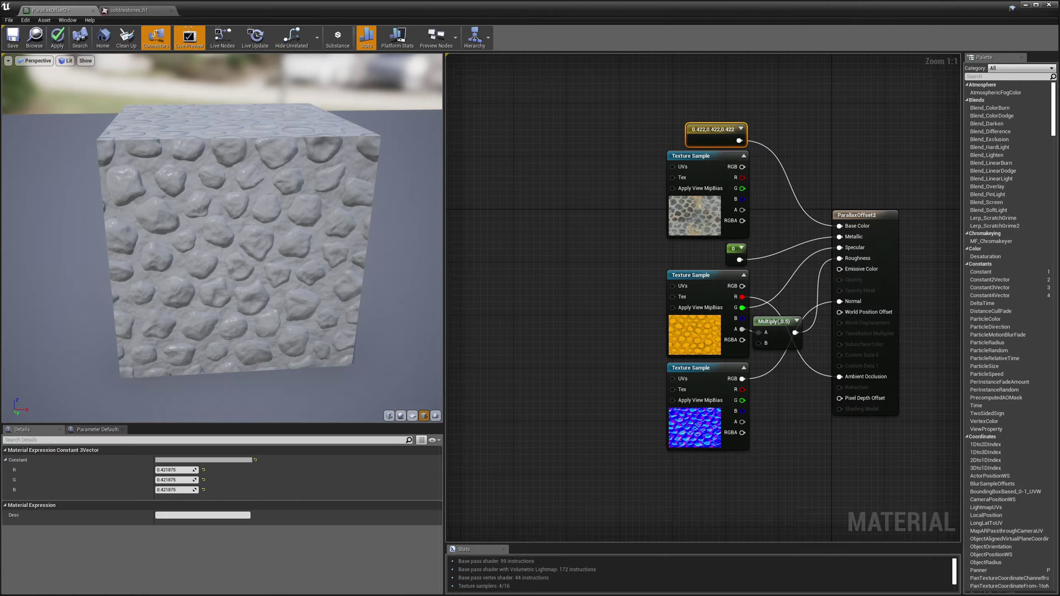
left_click_drag(213, 185, 155, 176)
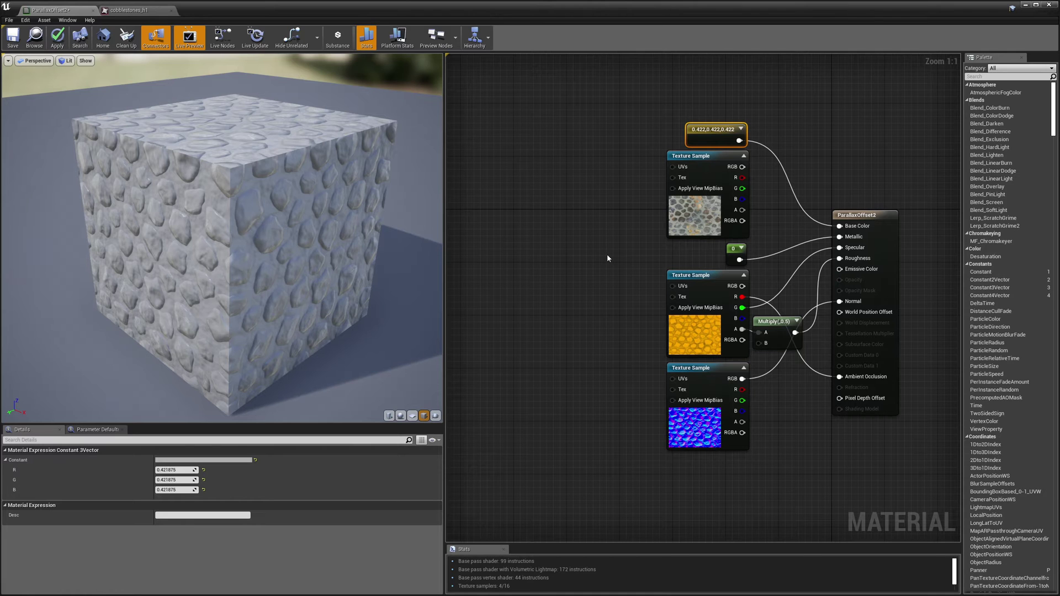
Move the height-map Texture Sample and the BumpOffset node together next to the material's three main texture samples
right_click_drag(529, 258, 788, 260)
left_click_drag(656, 231, 466, 169)
left_click_drag(585, 179, 907, 178)
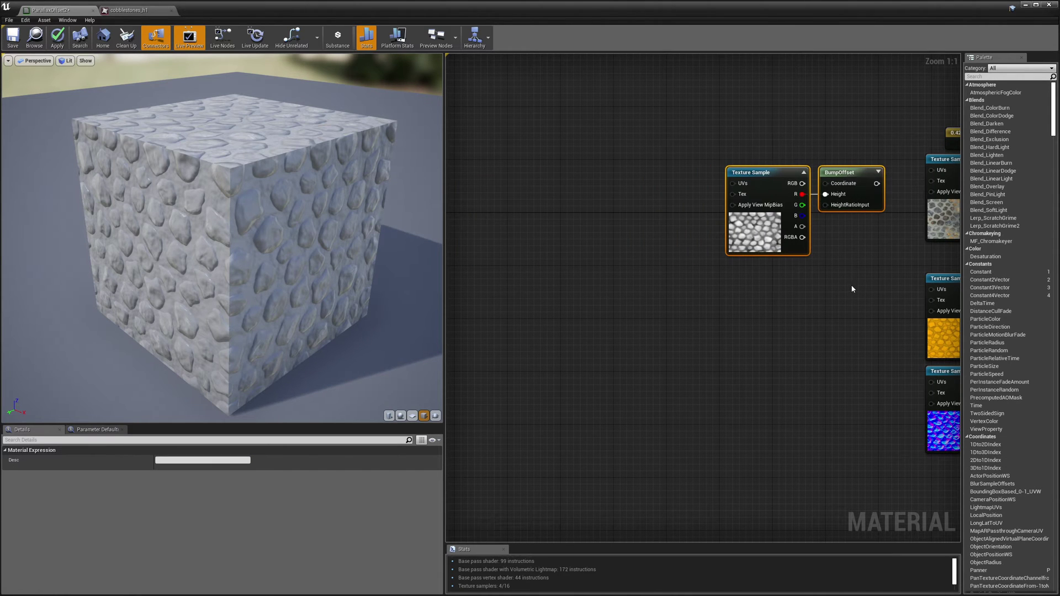
scroll(879, 270, "down", 2)
scroll(857, 266, "up", 1)
right_click_drag(879, 270, 643, 286)
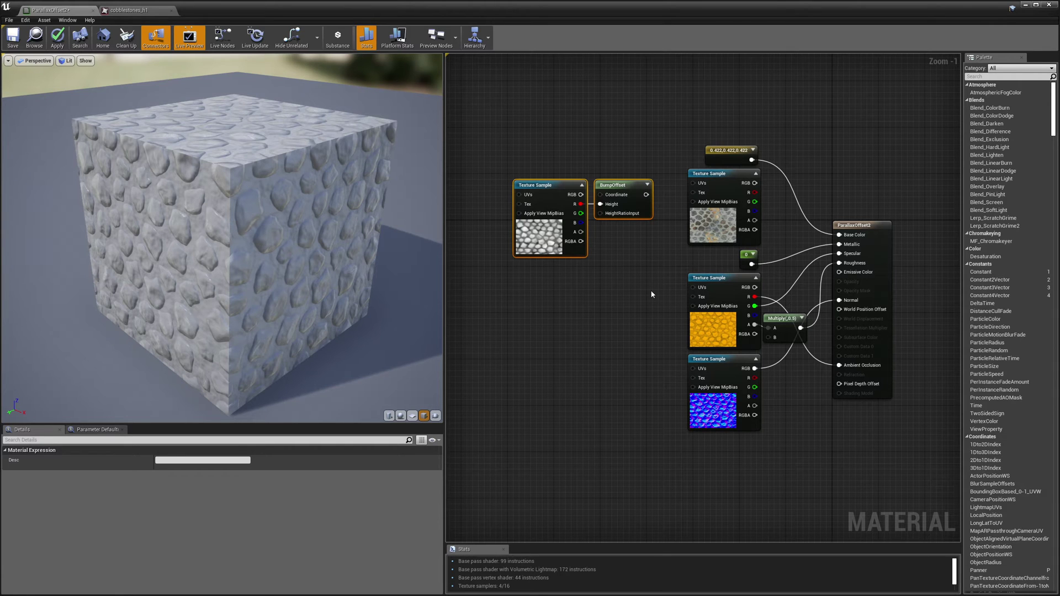
Open the cobblestones_h1 height map used by the Texture Sample and examine its light and dark areas
left_click(536, 241)
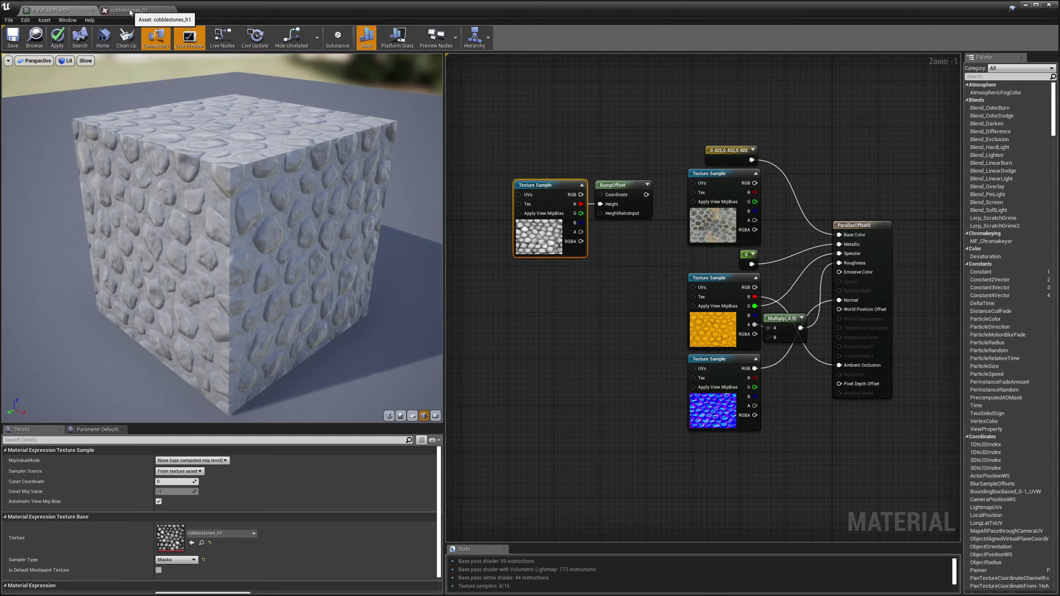
left_click(130, 10)
scroll(258, 396, "up", 2)
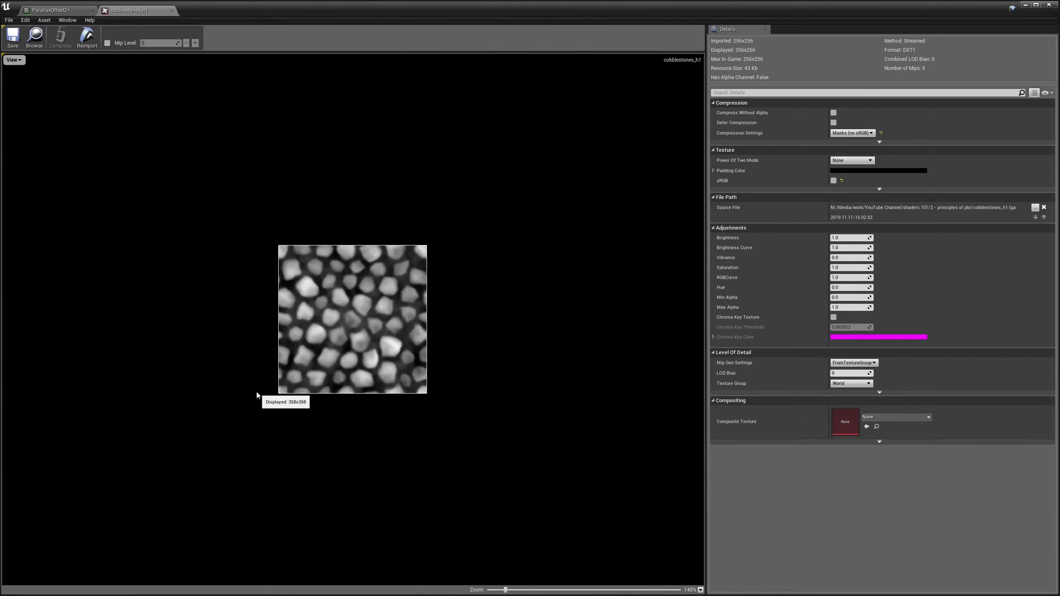
scroll(257, 395, "up", 12)
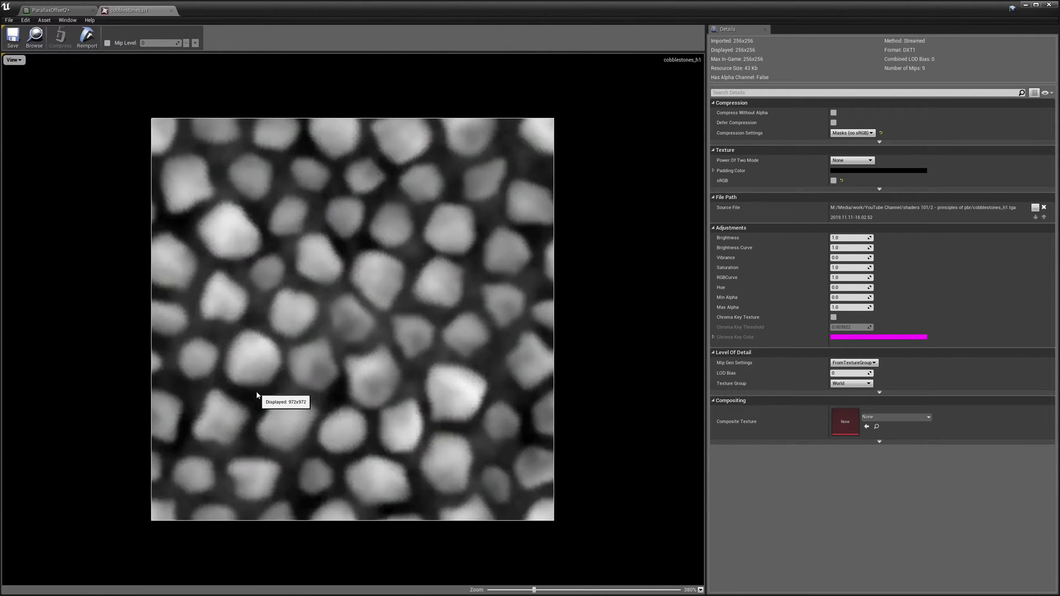
scroll(258, 395, "up", 1)
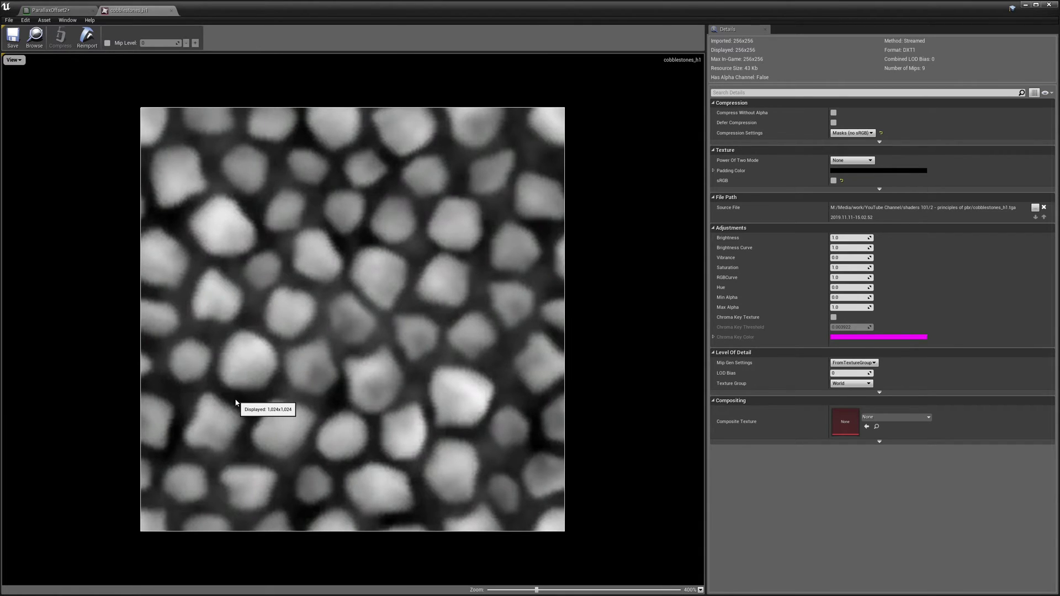
scroll(236, 403, "up", 3)
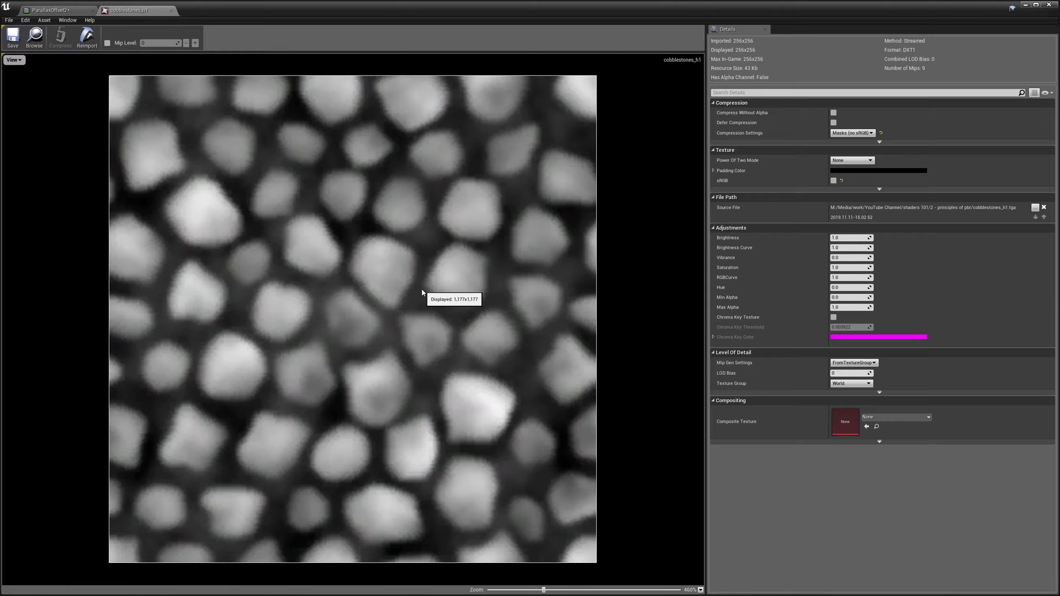
scroll(423, 292, "down", 5)
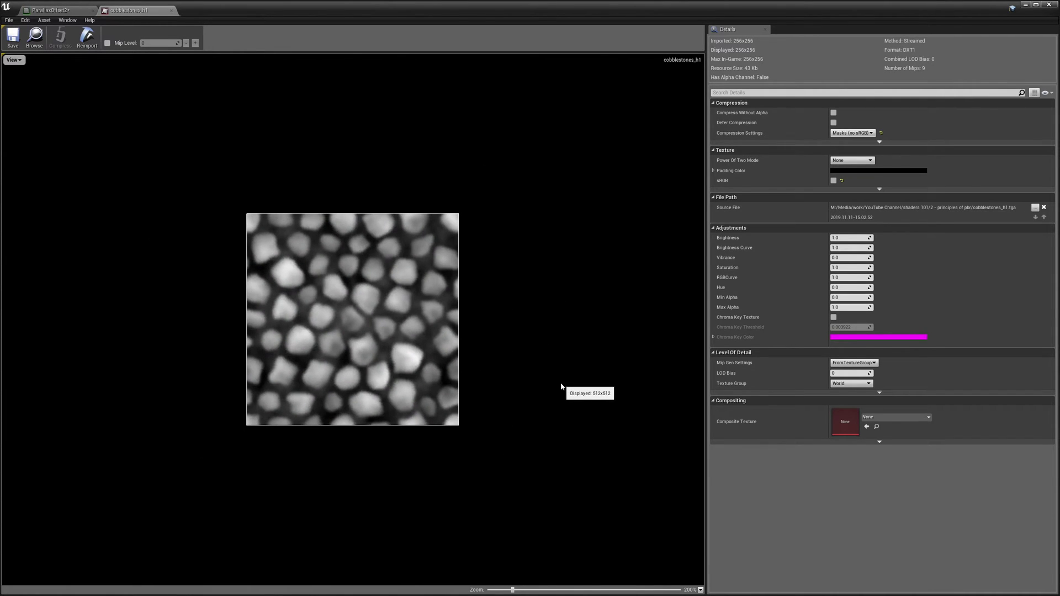
scroll(562, 387, "down", 4)
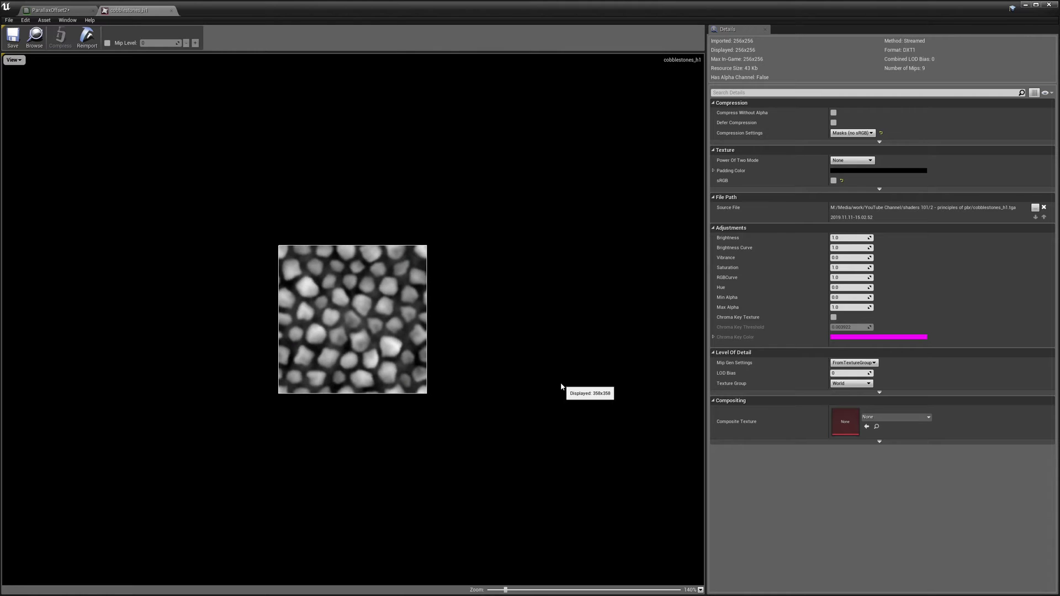
scroll(561, 386, "up", 1)
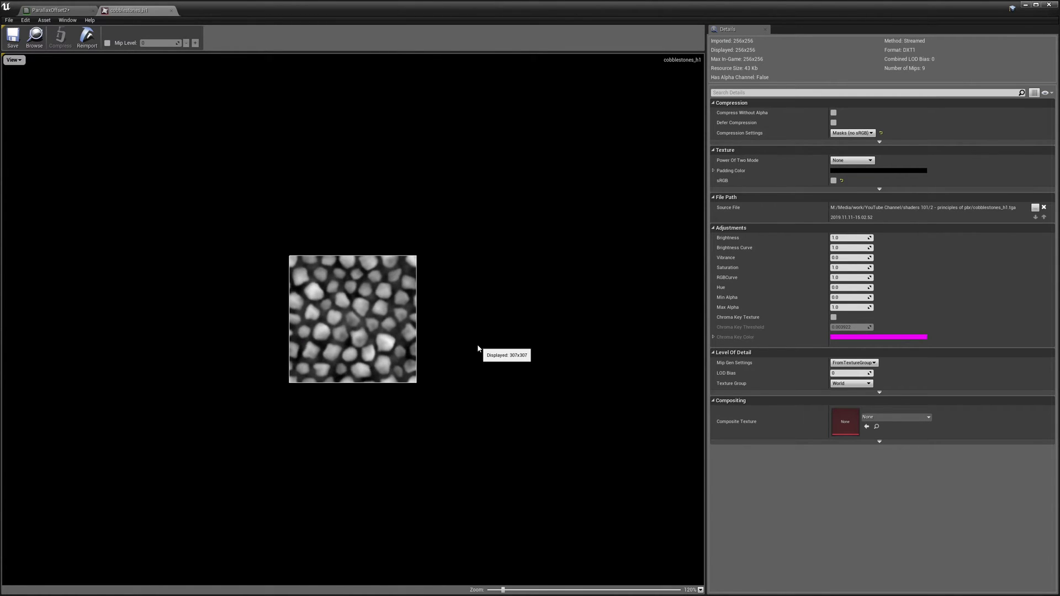
scroll(478, 348, "down", 1)
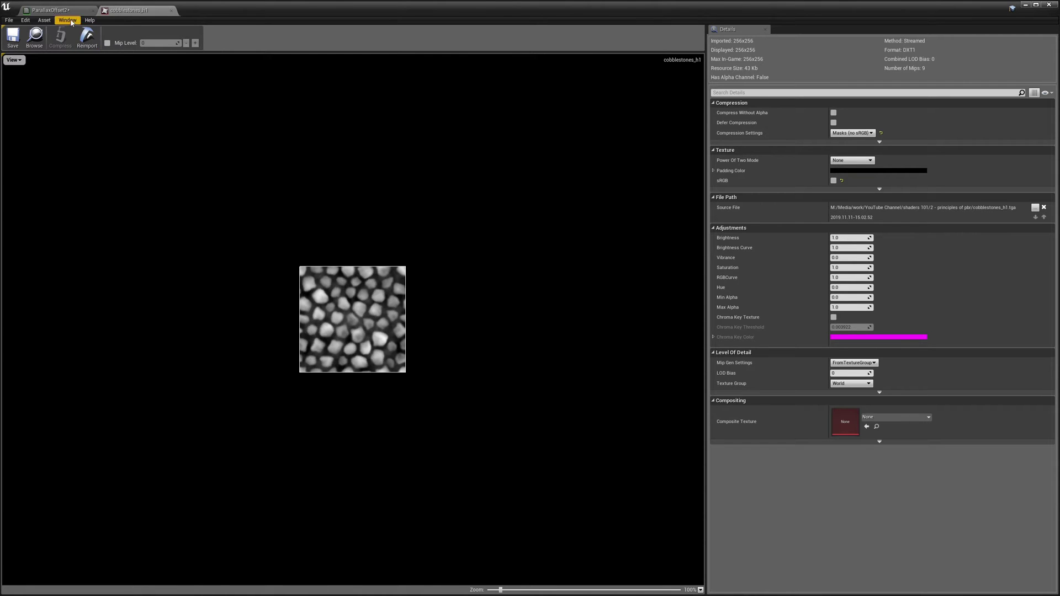
Return to the material graph and connect the BumpOffset output to the UVs of the color, mask and normal texture samples
left_click(53, 10)
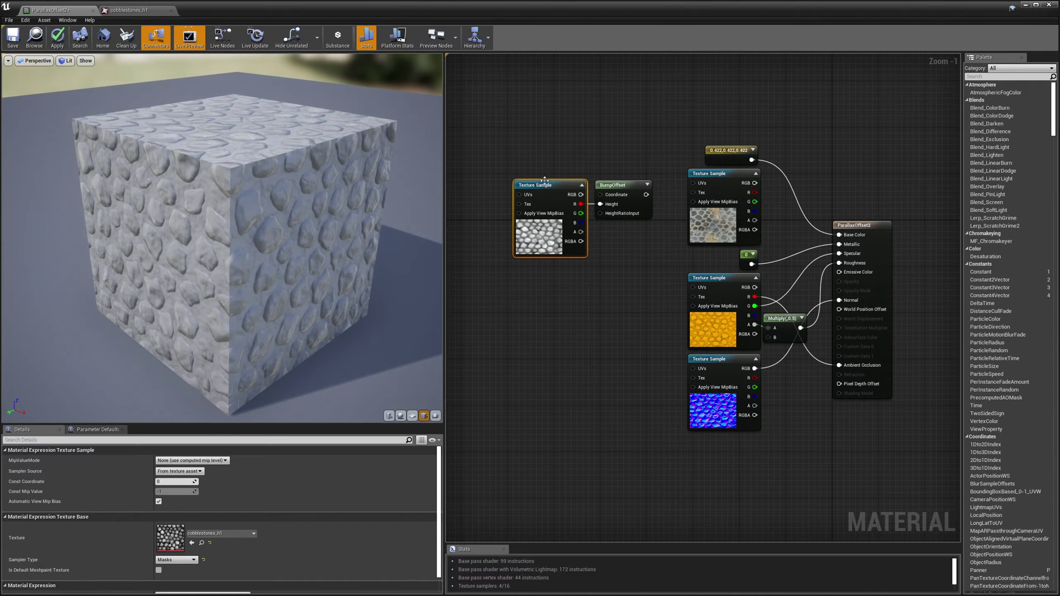
left_click_drag(581, 203, 600, 204)
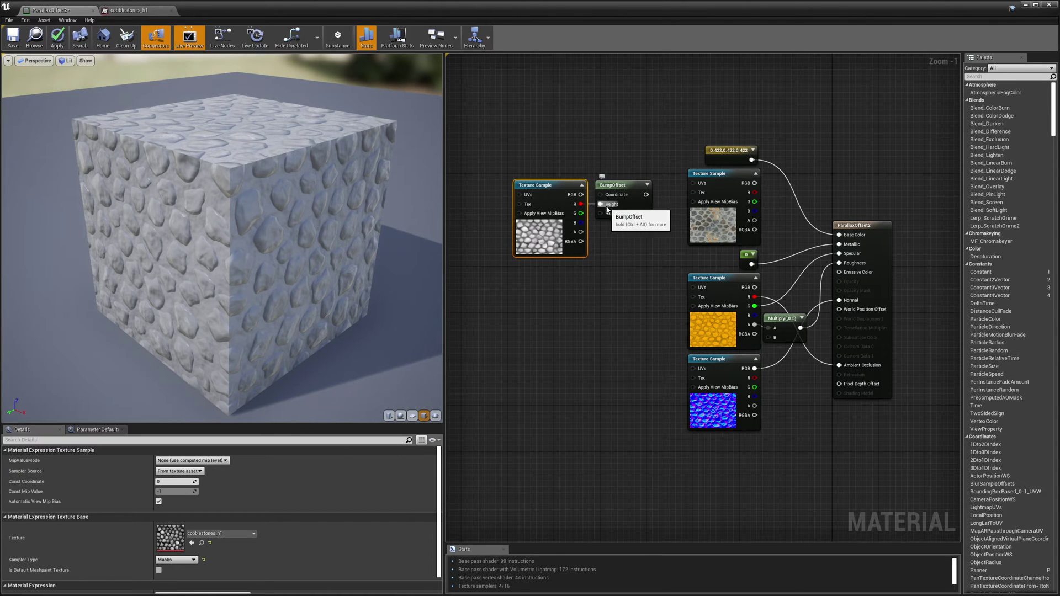
left_click(619, 186)
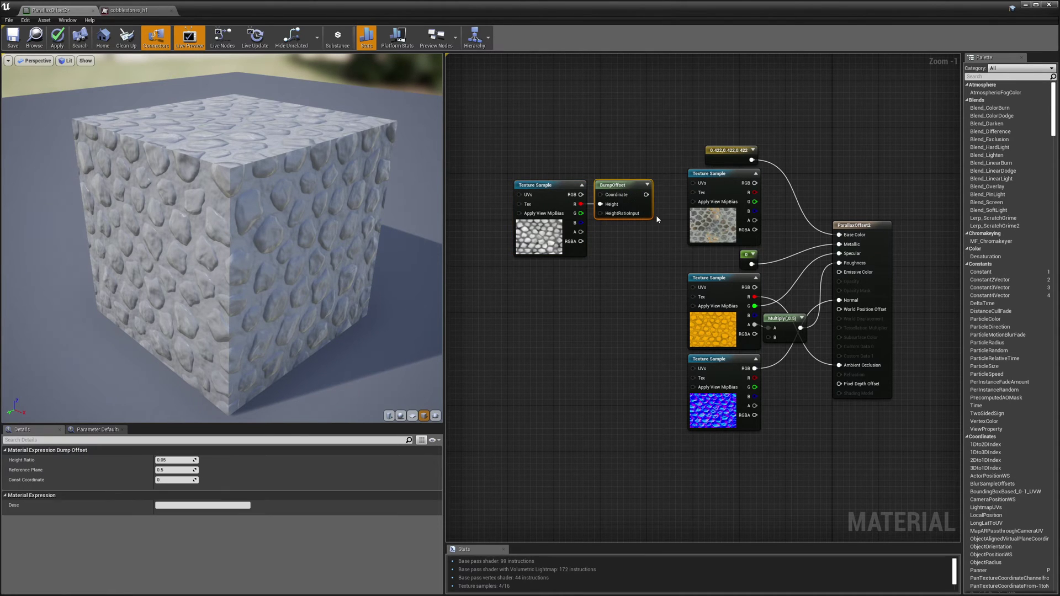
mouse_move(646, 195)
left_mouse_down()
mouse_move(694, 185)
mouse_move(650, 203)
left_mouse_up()
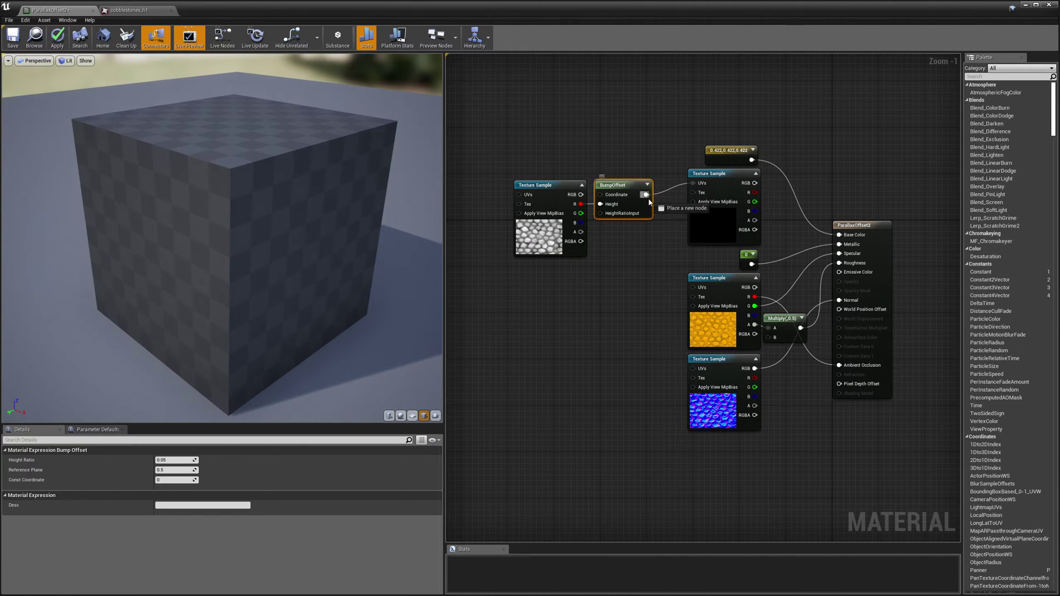
left_click_drag(693, 289, 693, 288)
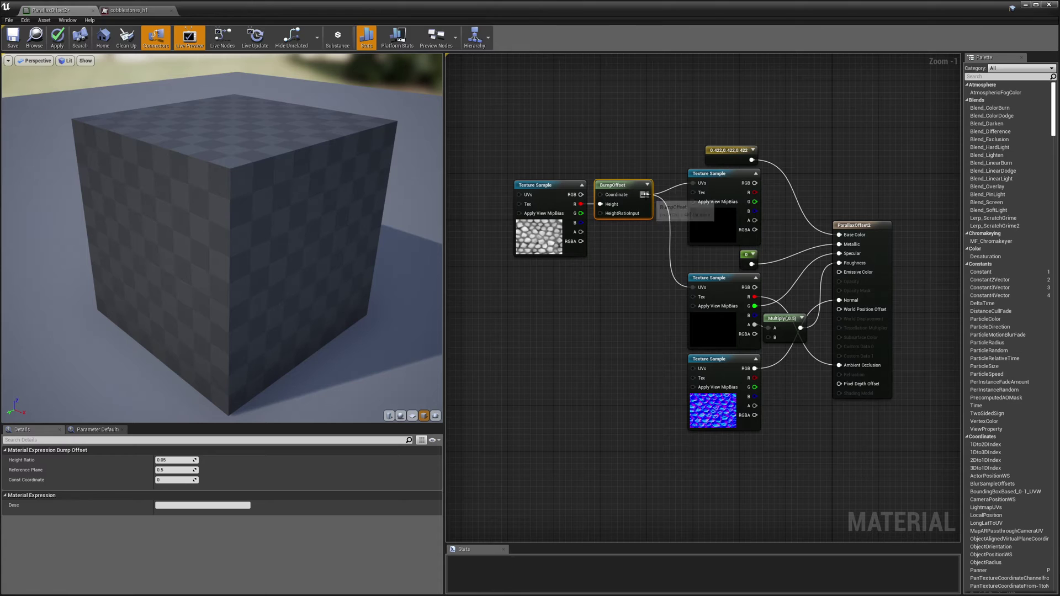
left_click_drag(644, 194, 693, 369)
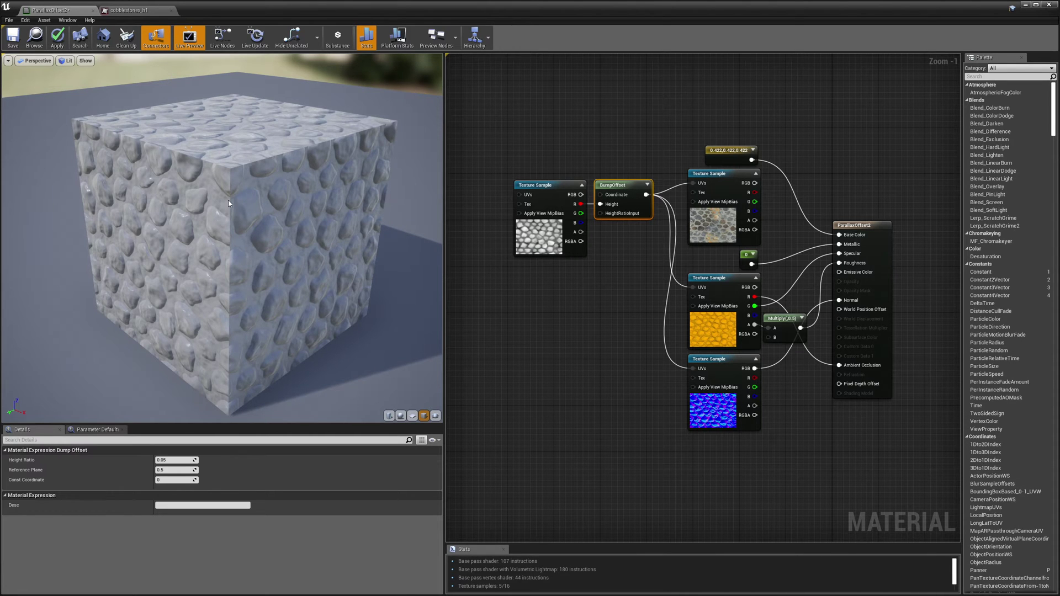
Examine the parallax effect on the preview cube up close, from straight above and at shallow angles
left_click_drag(227, 199, 227, 147)
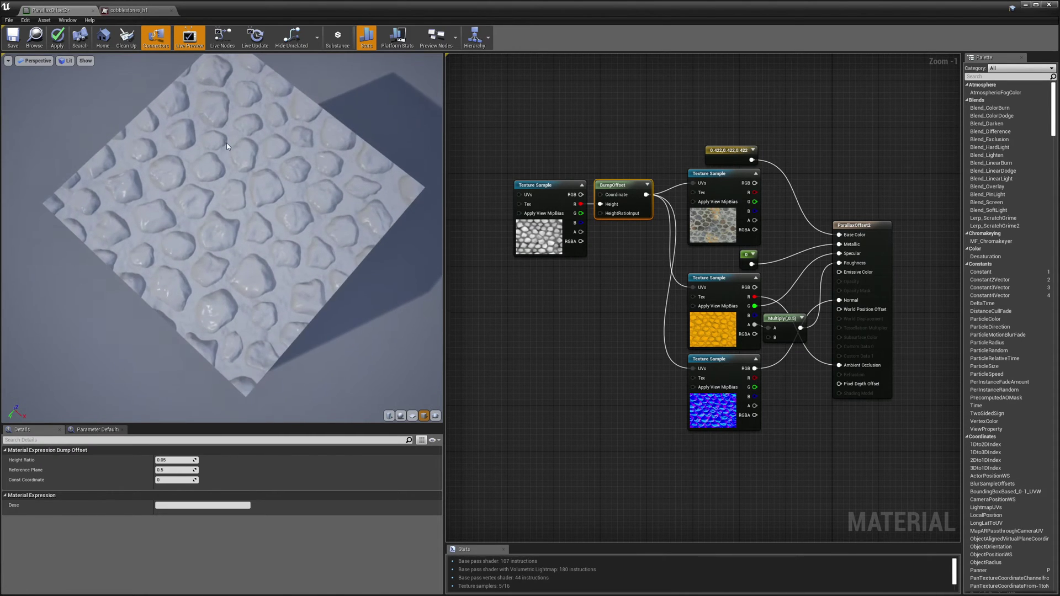
scroll(232, 156, "up", 6)
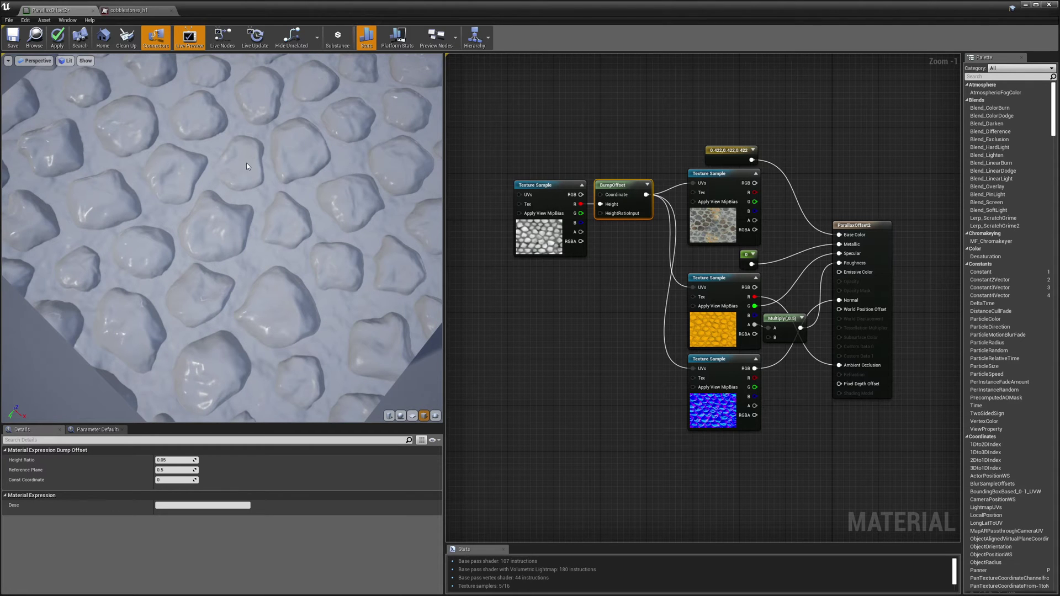
left_click_drag(232, 156, 334, 360)
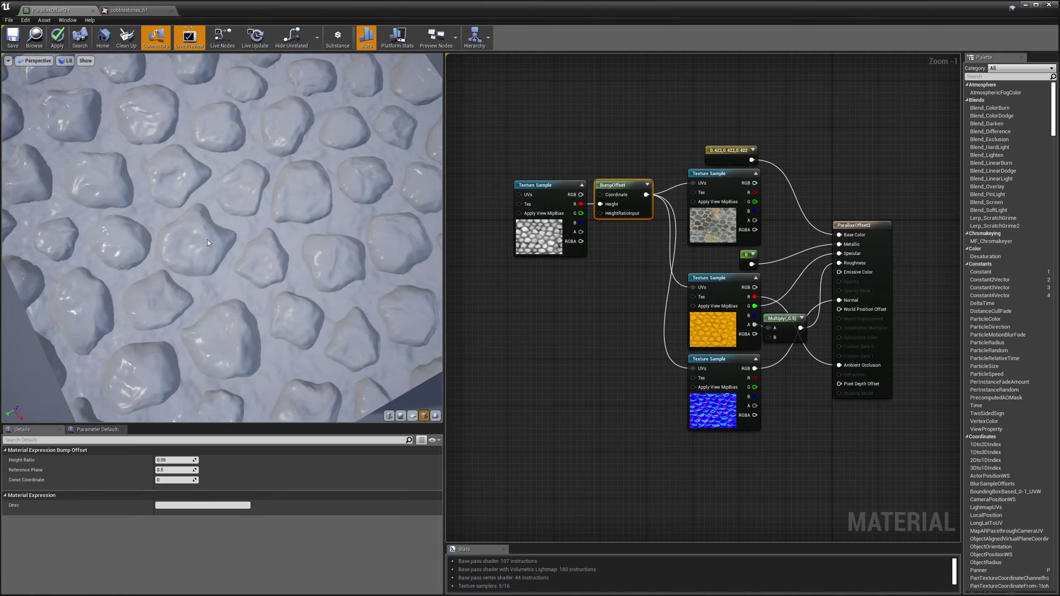
left_click_drag(207, 243, 220, 272)
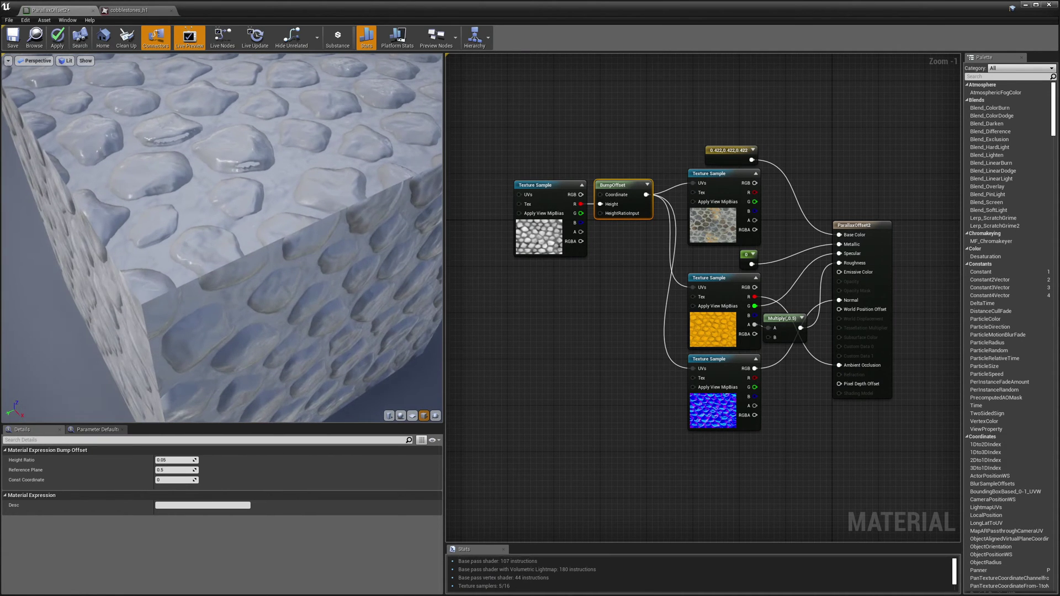
mouse_move(257, 206)
left_mouse_down()
mouse_move(231, 157)
mouse_move(195, 237)
mouse_move(242, 207)
left_mouse_up()
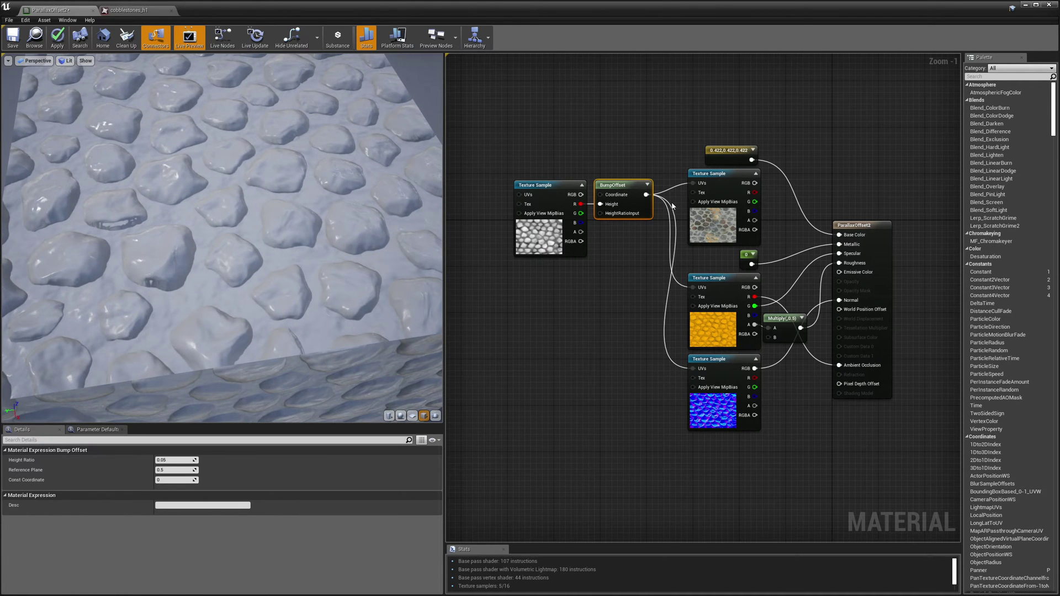
Disconnect BumpOffset from the UVs of all three texture samples to compare the preview, and reconnect it to them
left_click(693, 182, "alt")
left_click(693, 288, "alt")
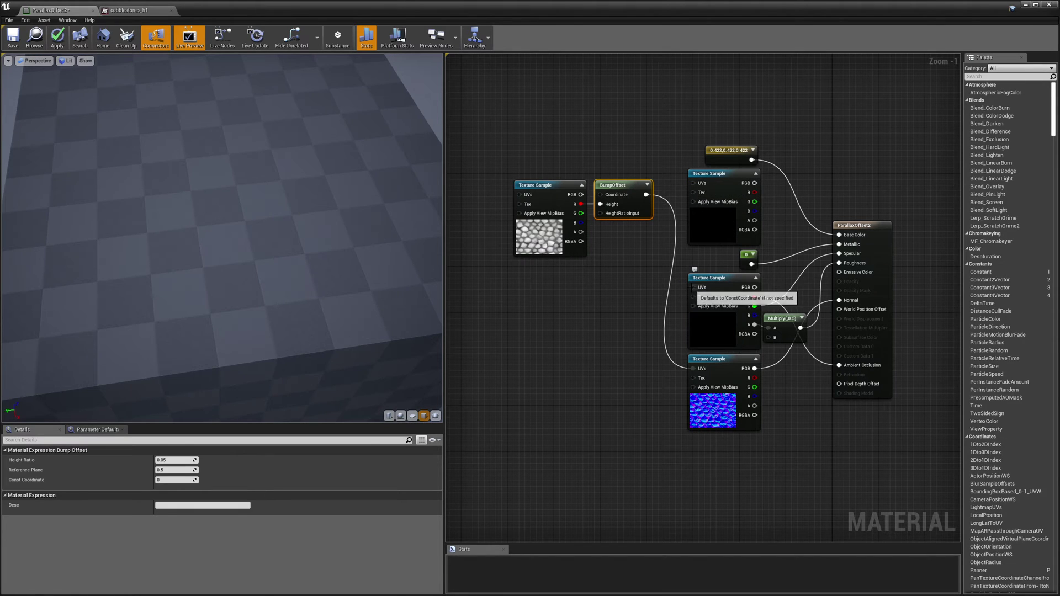
left_click(693, 368, "alt")
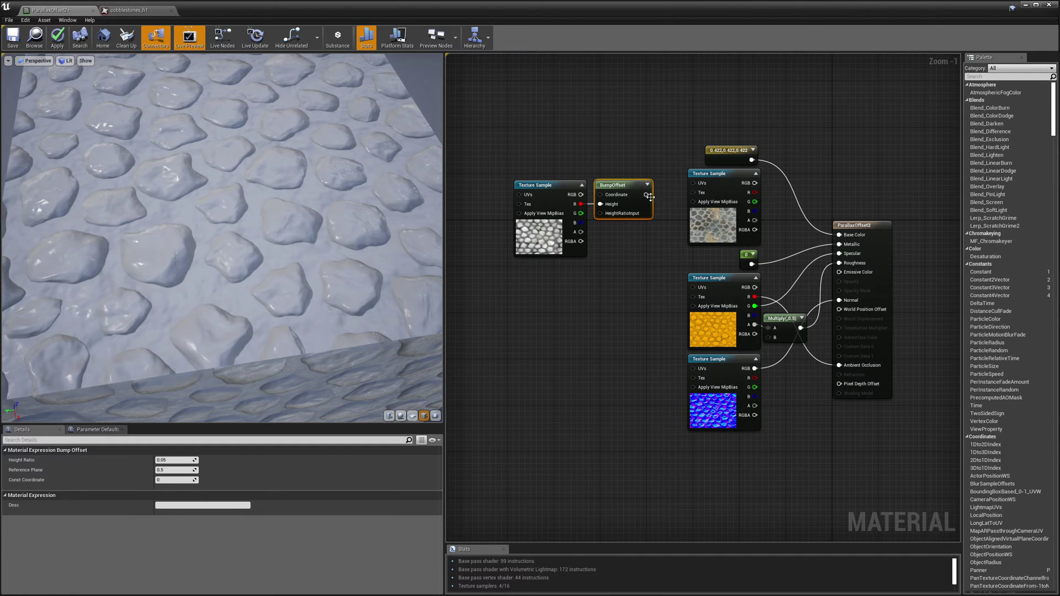
left_click_drag(650, 196, 694, 369)
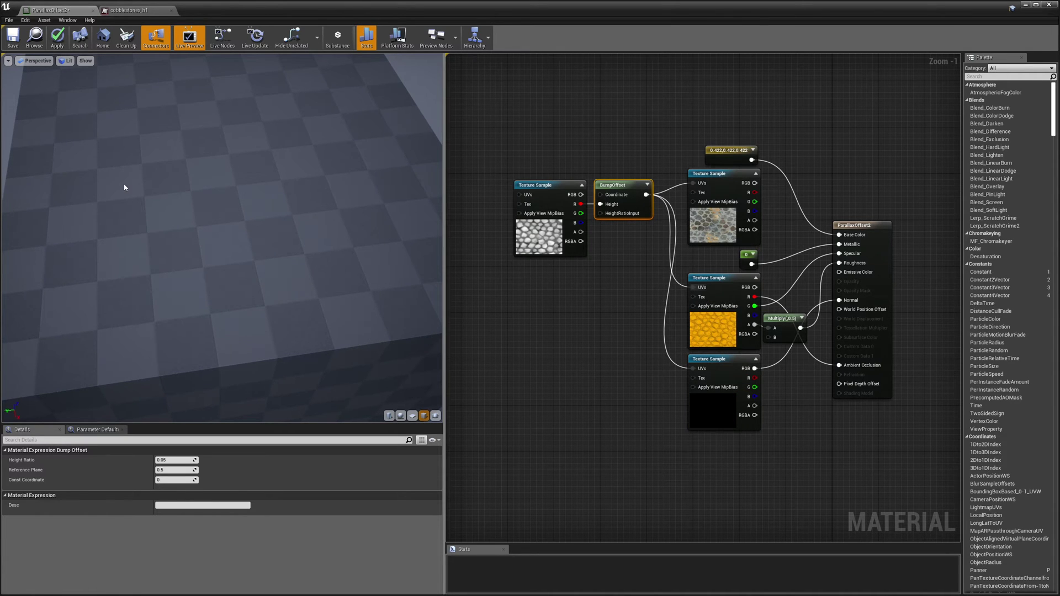
Set the BumpOffset node's Height Ratio to 1
left_click_drag(244, 193, 201, 276)
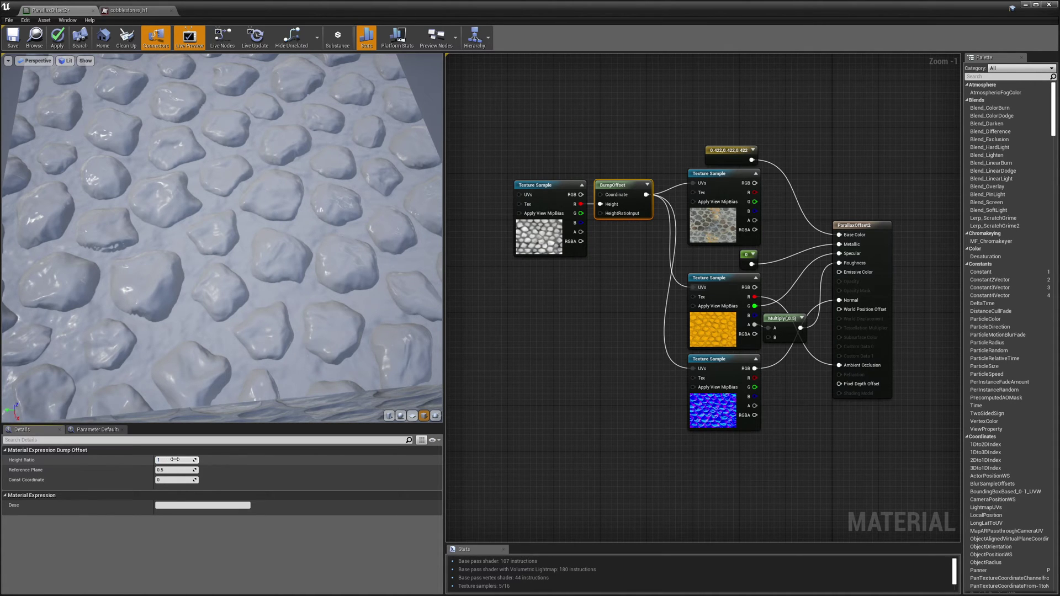
key("Return")
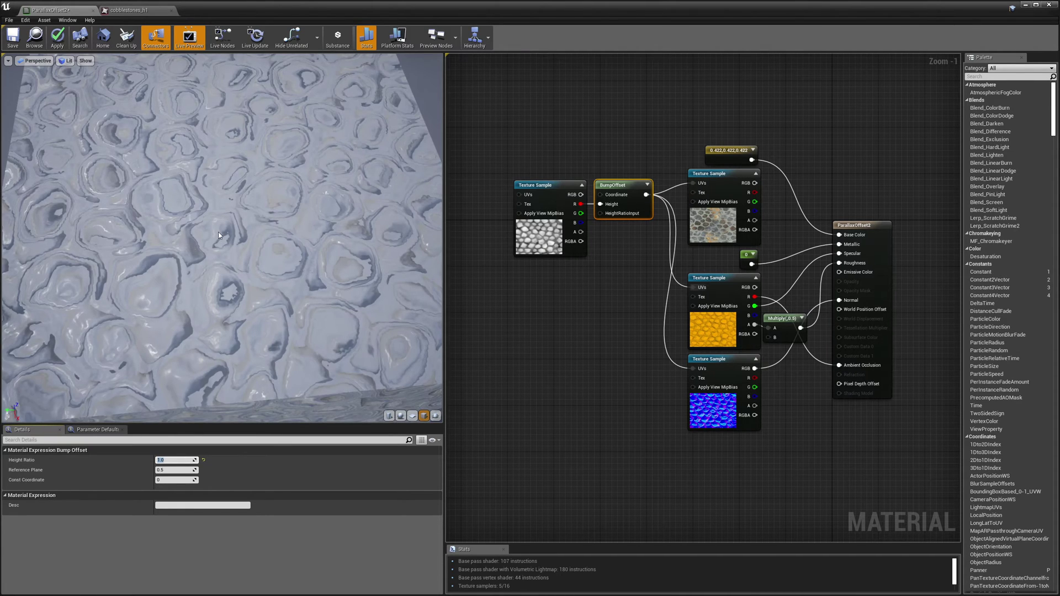
Set the BumpOffset node's Height Ratio to 0.07 and inspect the cobblestones on the preview cube
left_click_drag(230, 194, 254, 370)
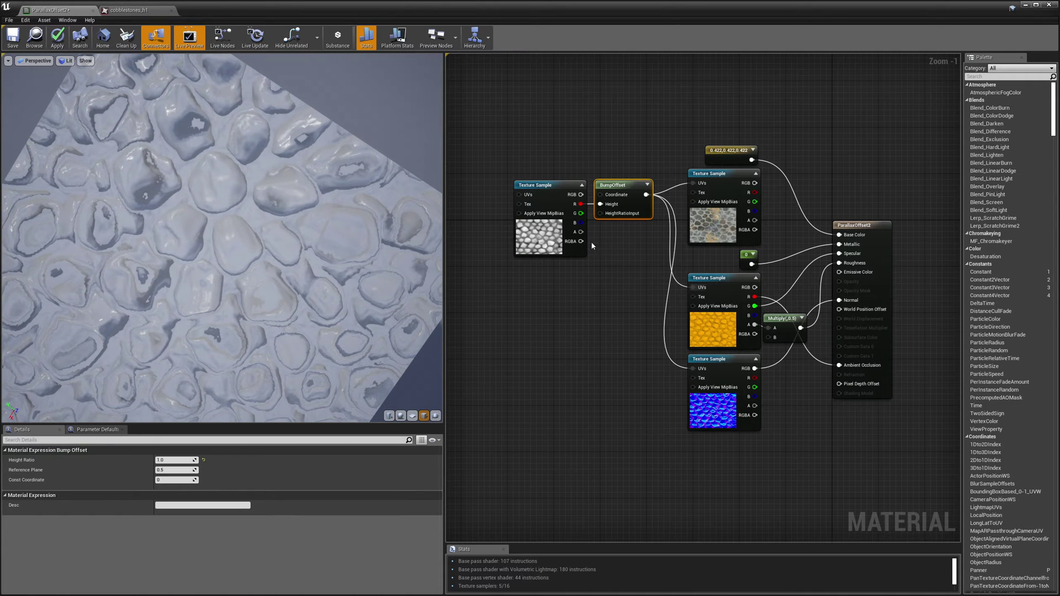
left_click_drag(275, 284, 275, 363)
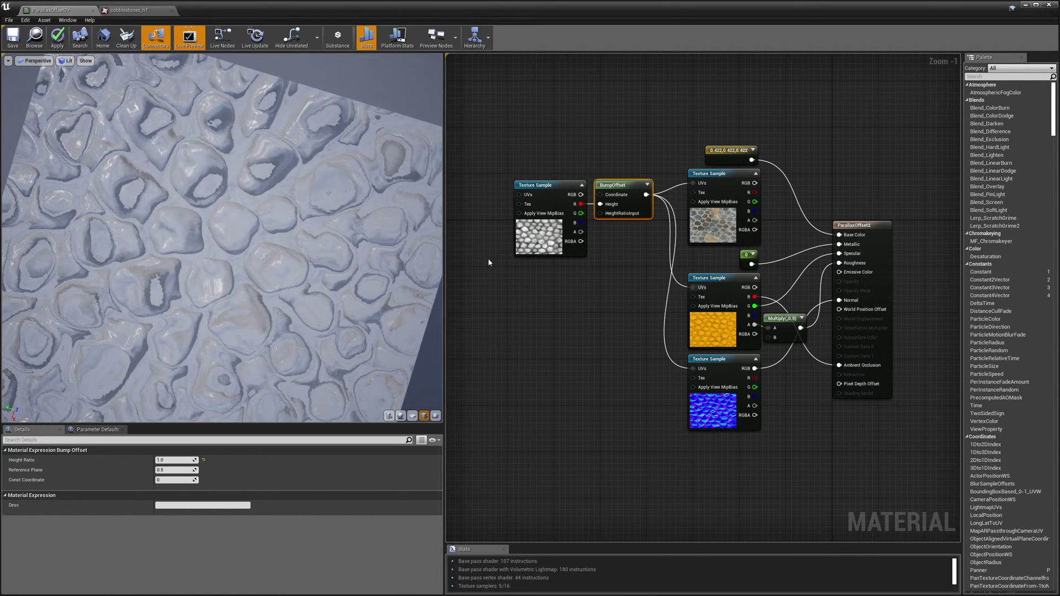
left_click_drag(312, 286, 312, 376)
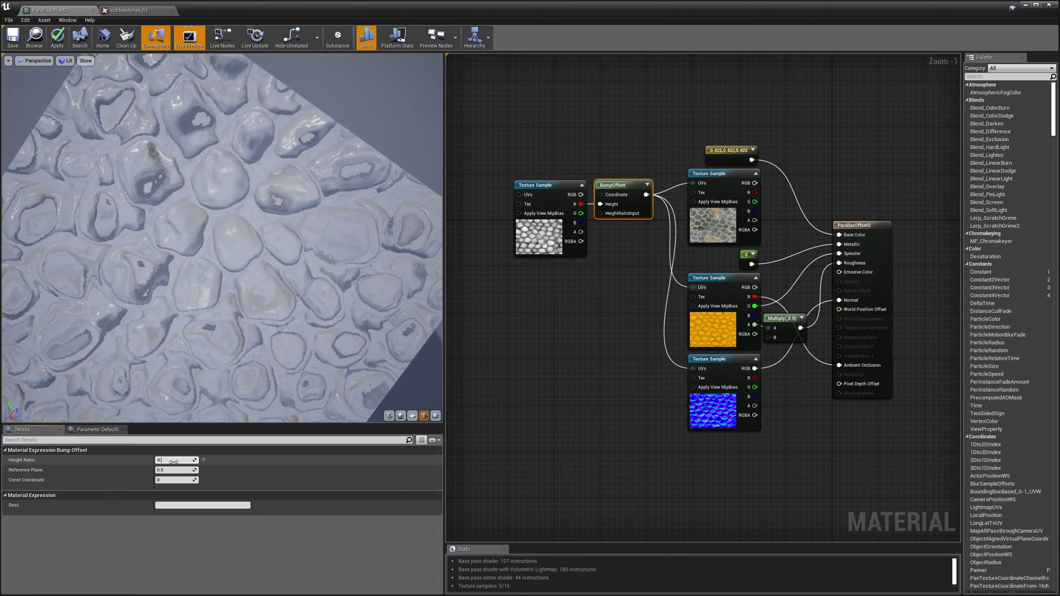
key("Return")
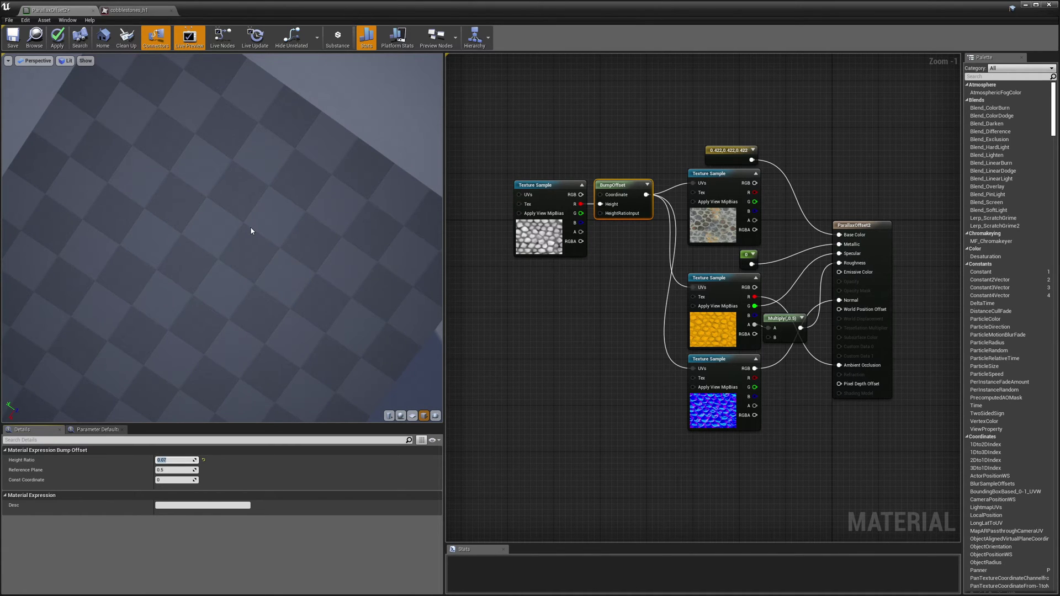
left_click_drag(250, 230, 259, 235)
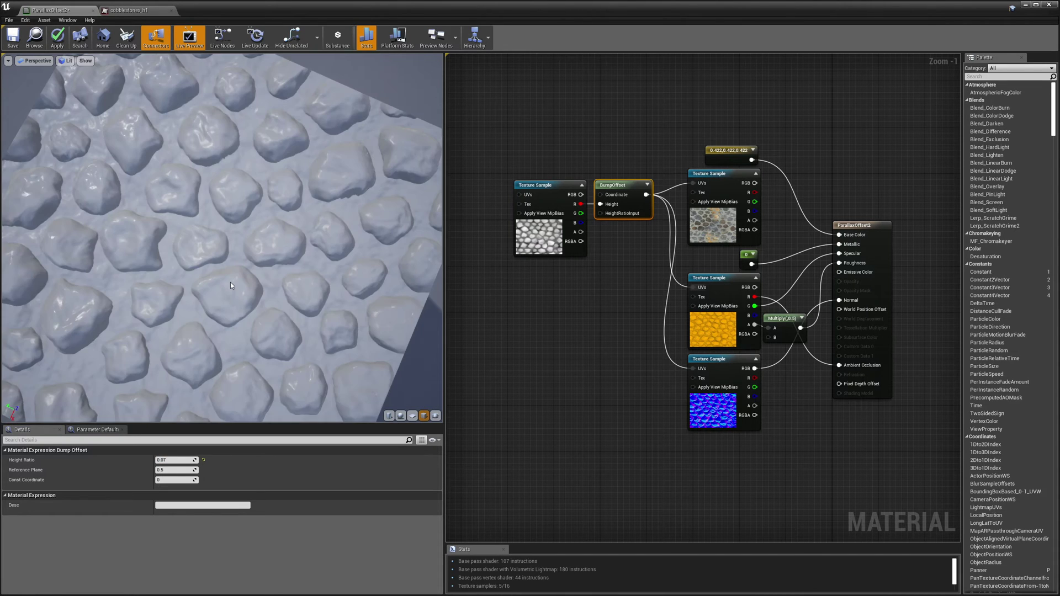
left_click_drag(232, 288, 355, 228)
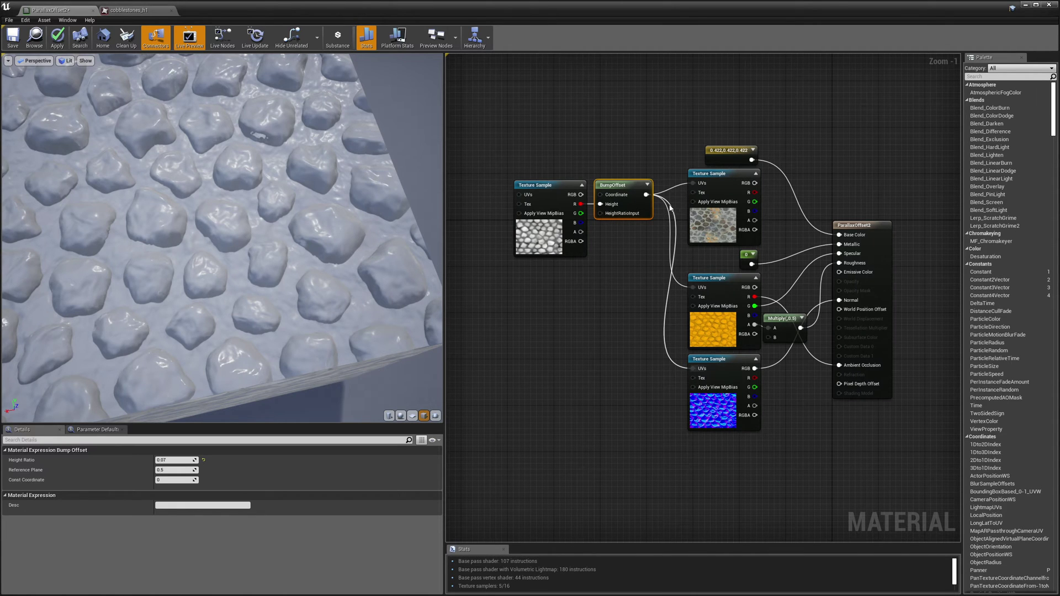
Detach BumpOffset from the UVs of the color, mask and normal texture samples for comparison, and connect it to all three again
left_click(694, 184, "alt")
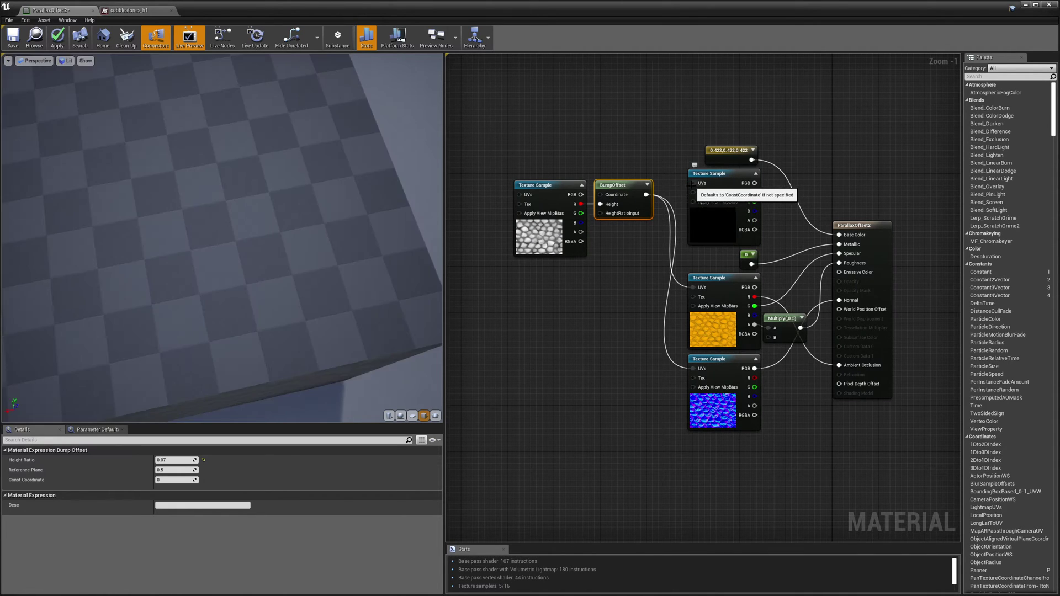
left_click(694, 288, "alt")
left_click(694, 369, "alt")
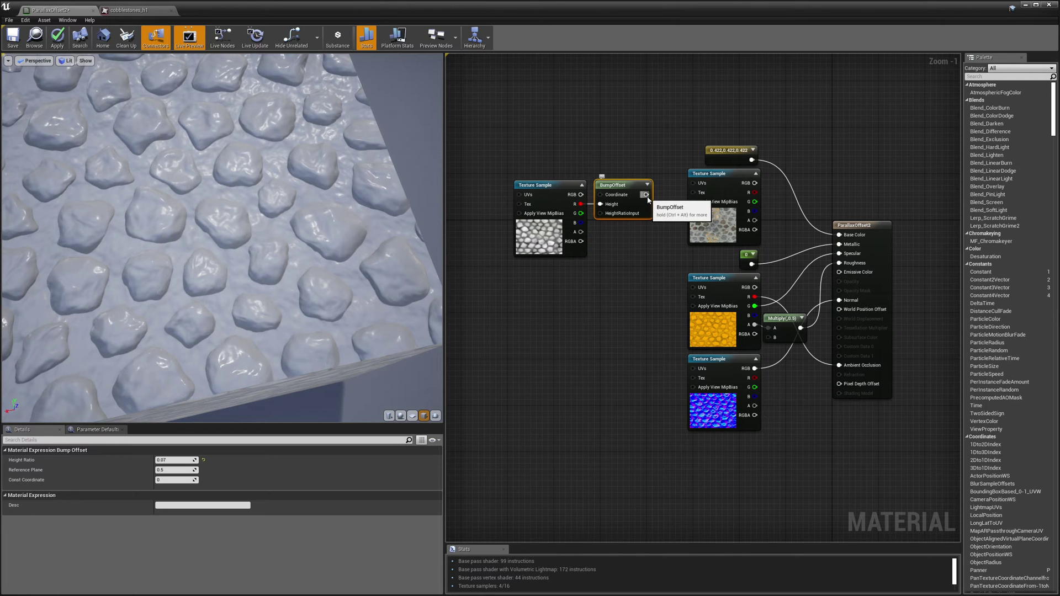
left_click_drag(646, 195, 692, 289)
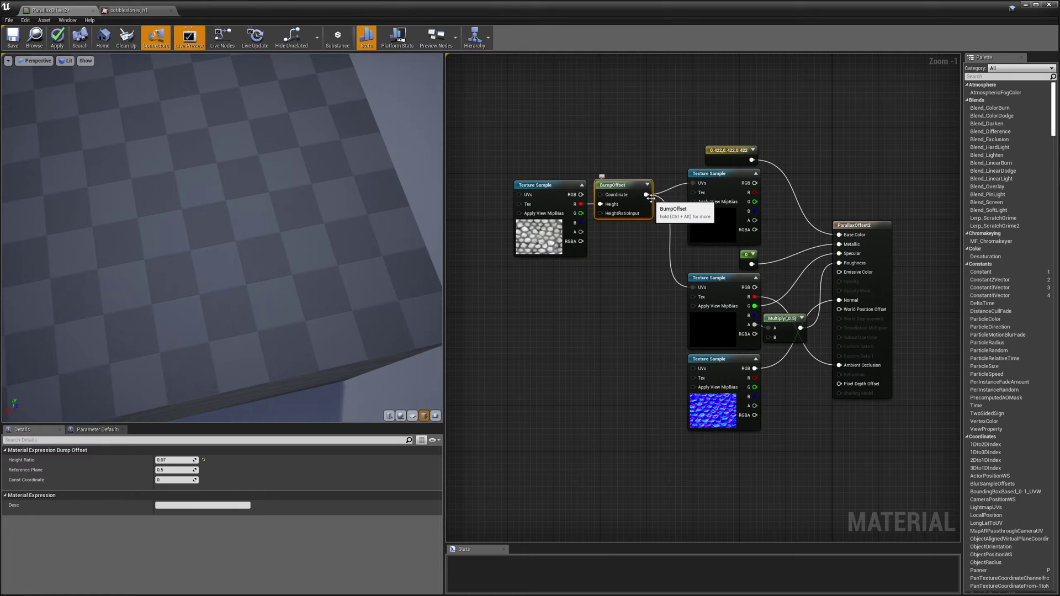
left_click_drag(646, 195, 692, 369)
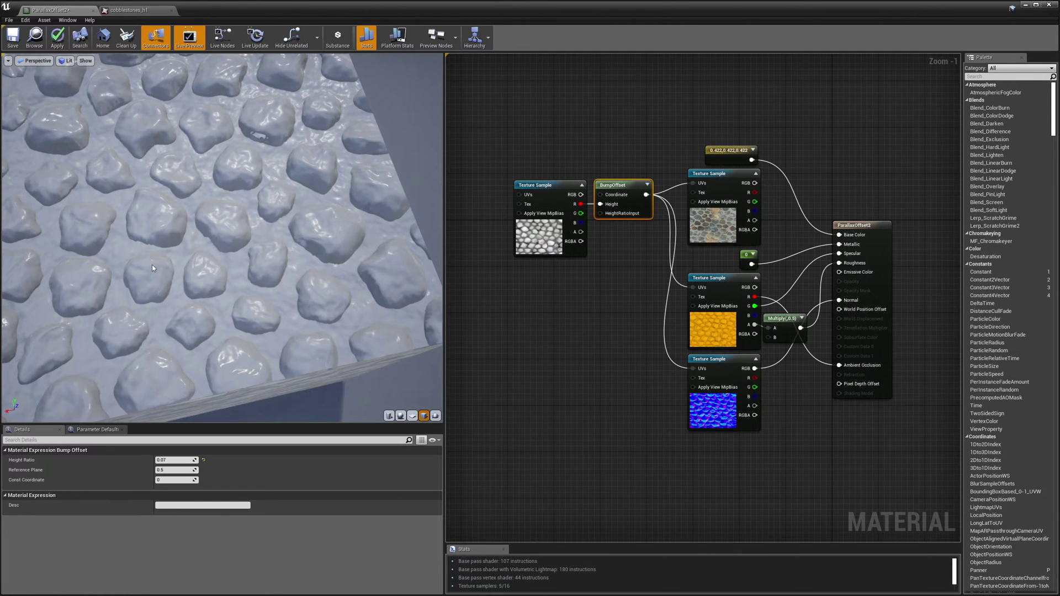
Examine the parallax effect on the preview cube from steep and shallow angles, and check the cobblestones_h1 height map texture
mouse_move(152, 268)
left_mouse_down()
mouse_move(108, 269)
mouse_move(65, 252)
mouse_move(154, 263)
mouse_move(187, 243)
mouse_move(143, 266)
left_mouse_up()
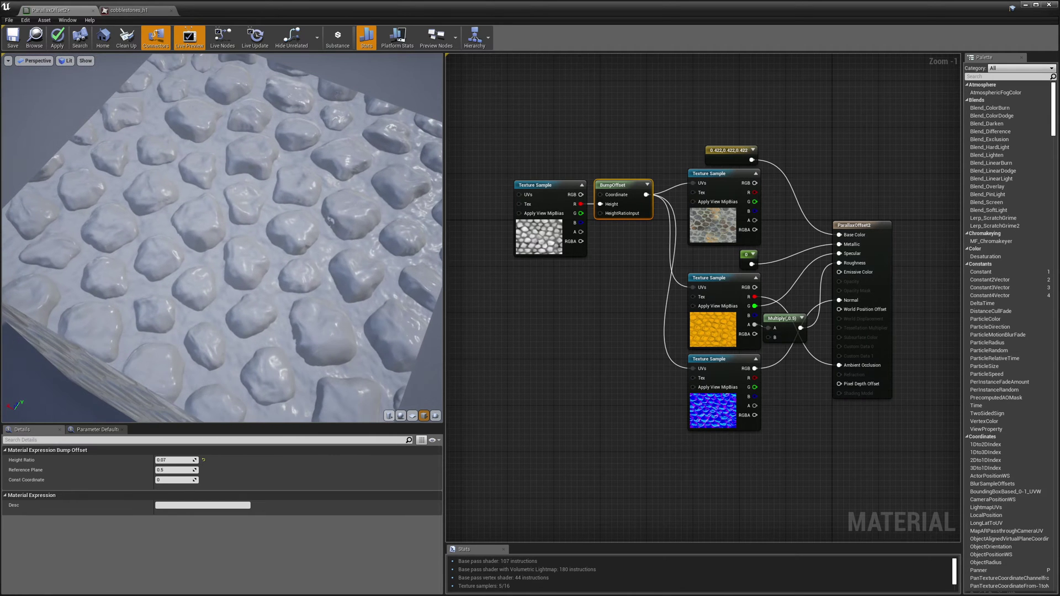
left_click_drag(195, 225, 247, 265)
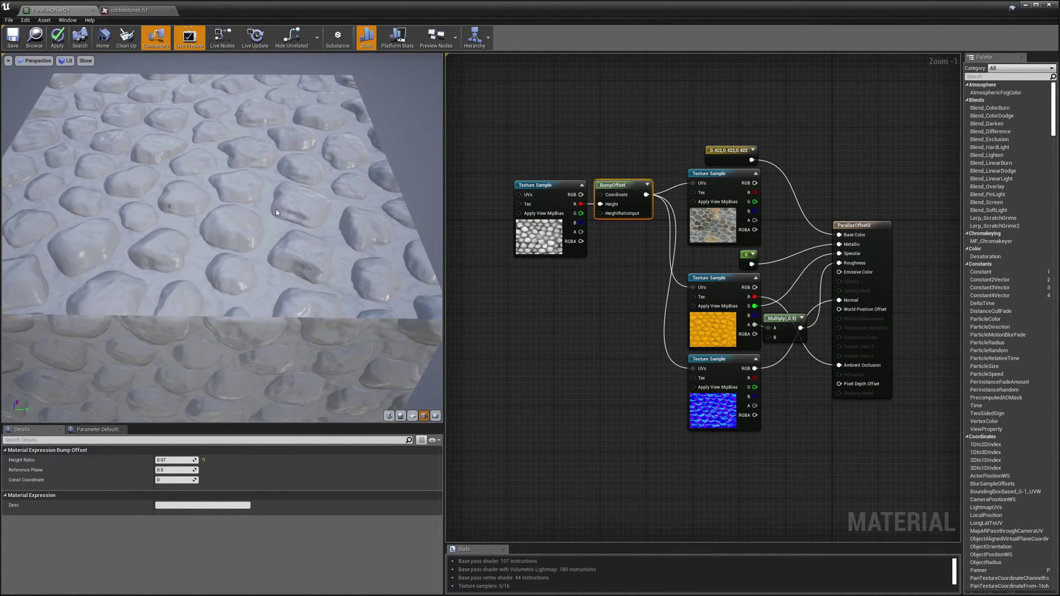
left_click_drag(299, 227, 381, 214)
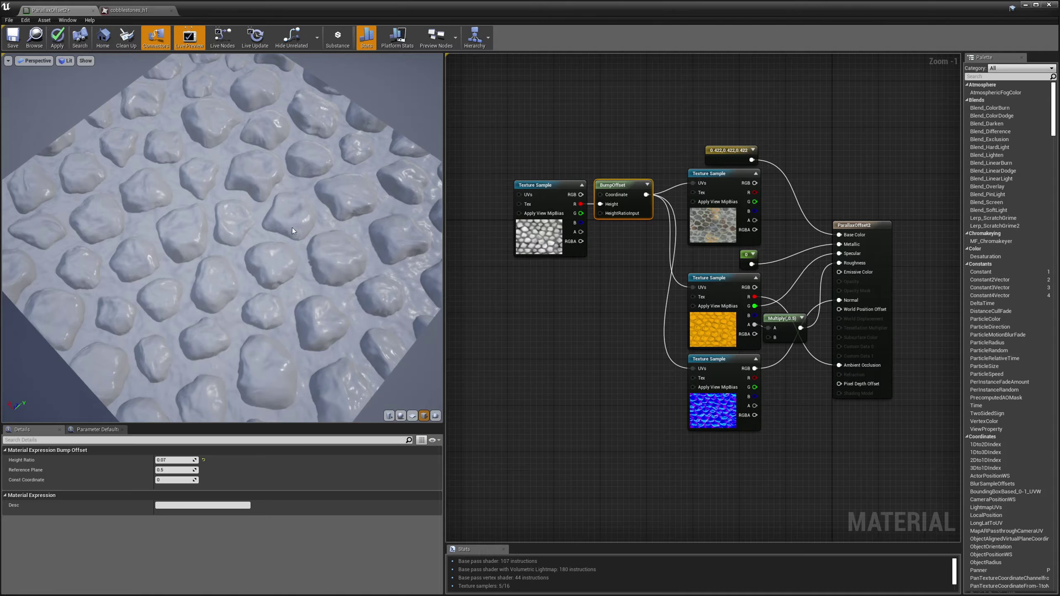
left_click(129, 10)
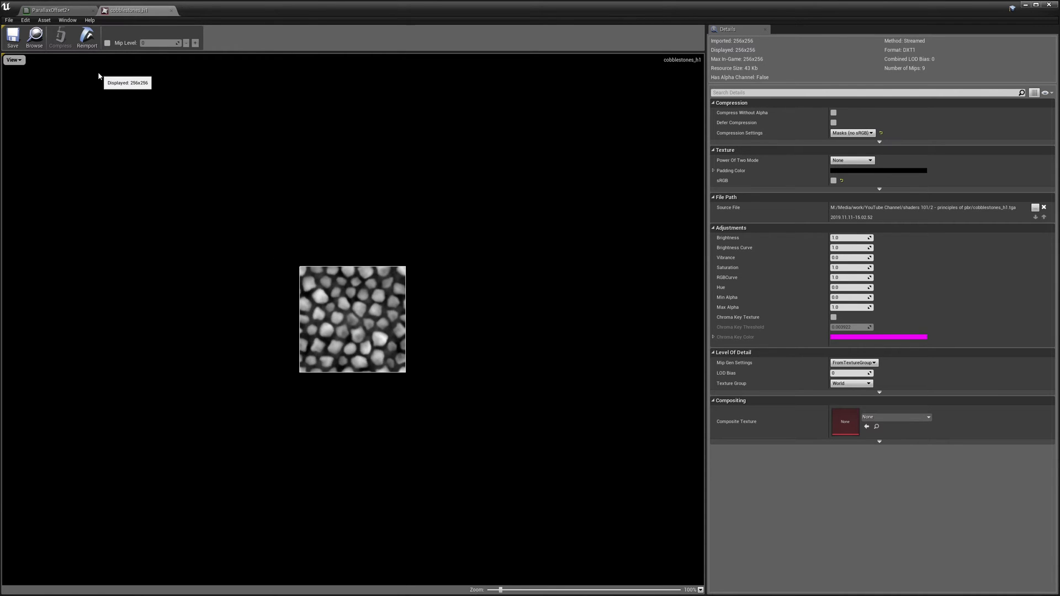
left_click(66, 10)
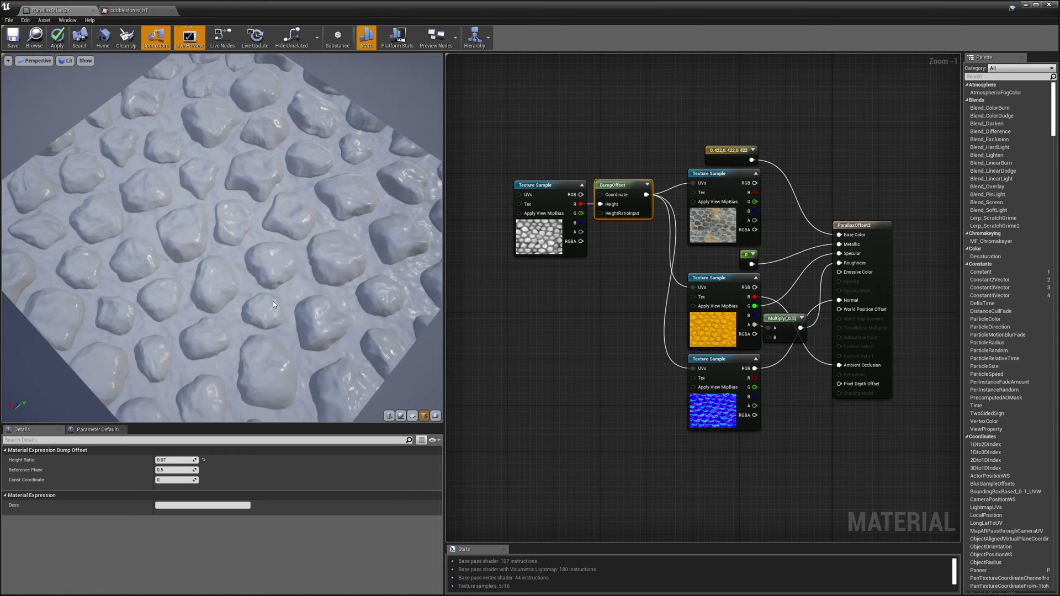
left_click_drag(269, 252, 269, 251)
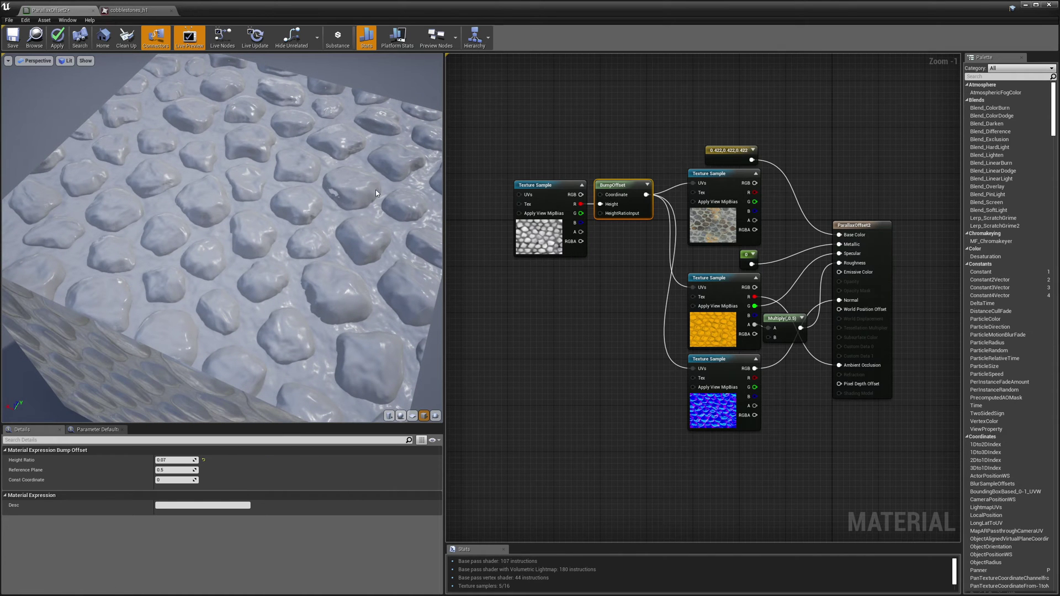
left_click_drag(220, 209, 220, 212)
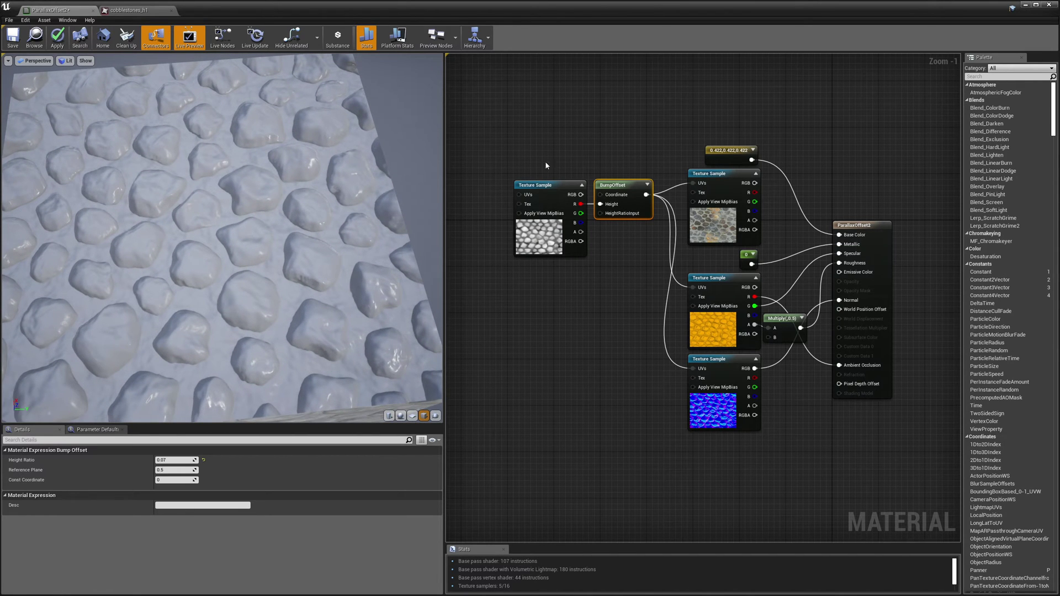
left_click_drag(180, 295, 179, 295)
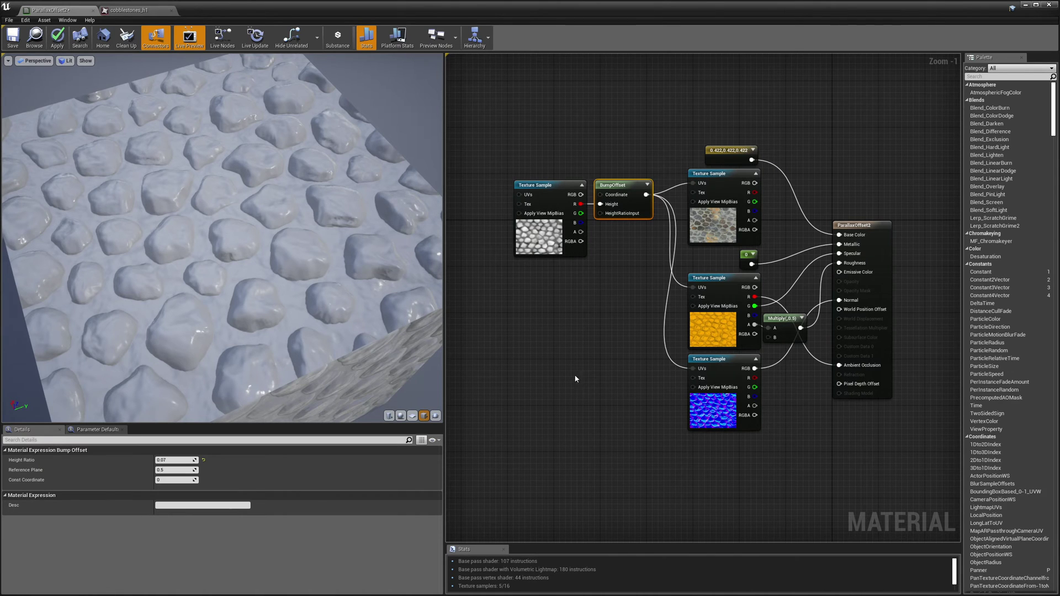
Move the ParallaxOcclusionMapping node with its Texture Object and constant inputs up beneath the BumpOffset setup, beside the texture samples
right_click_drag(618, 407, 662, 317)
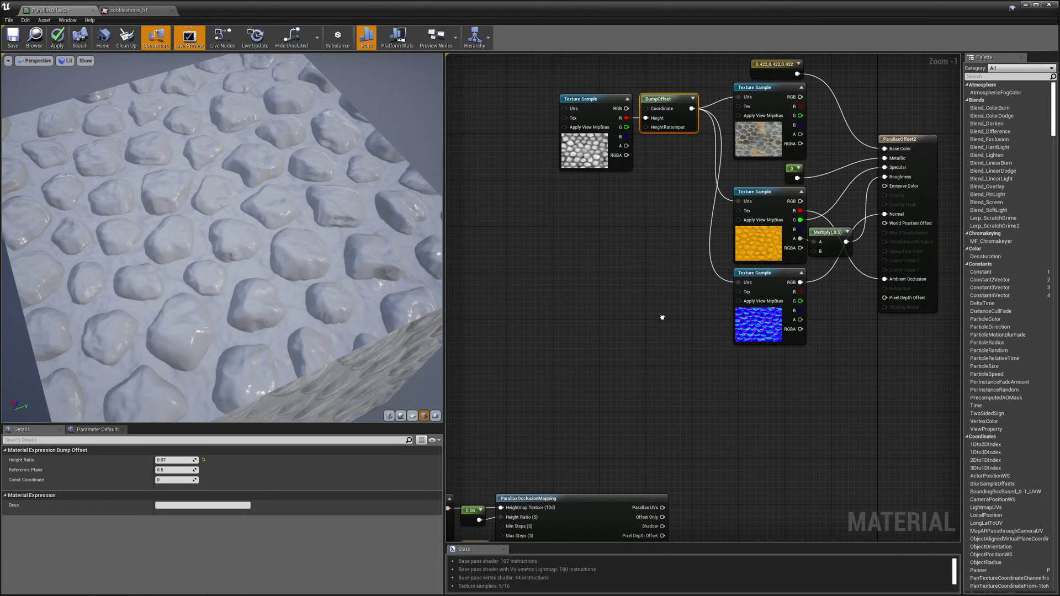
scroll(619, 340, "down", 1)
scroll(615, 338, "down", 1)
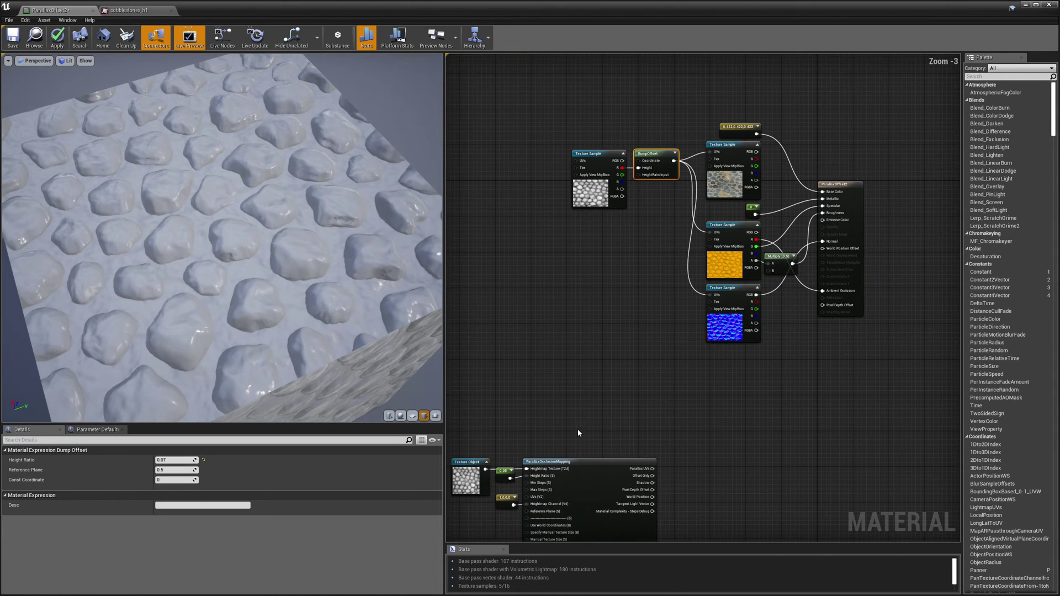
right_click_drag(615, 338, 620, 328)
scroll(616, 359, "up", 2)
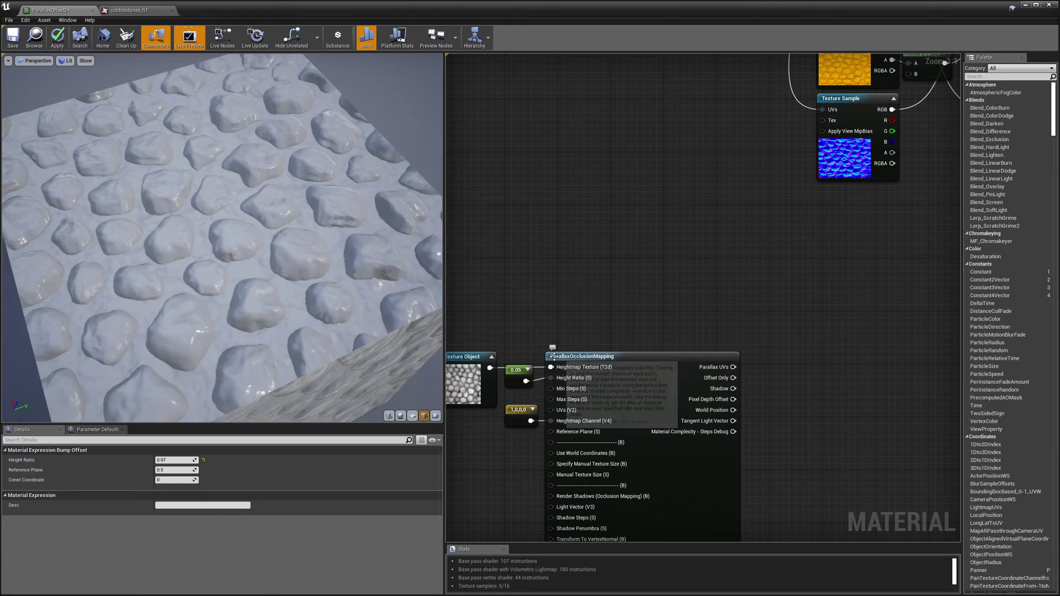
right_click_drag(501, 310, 536, 253)
left_click(496, 336)
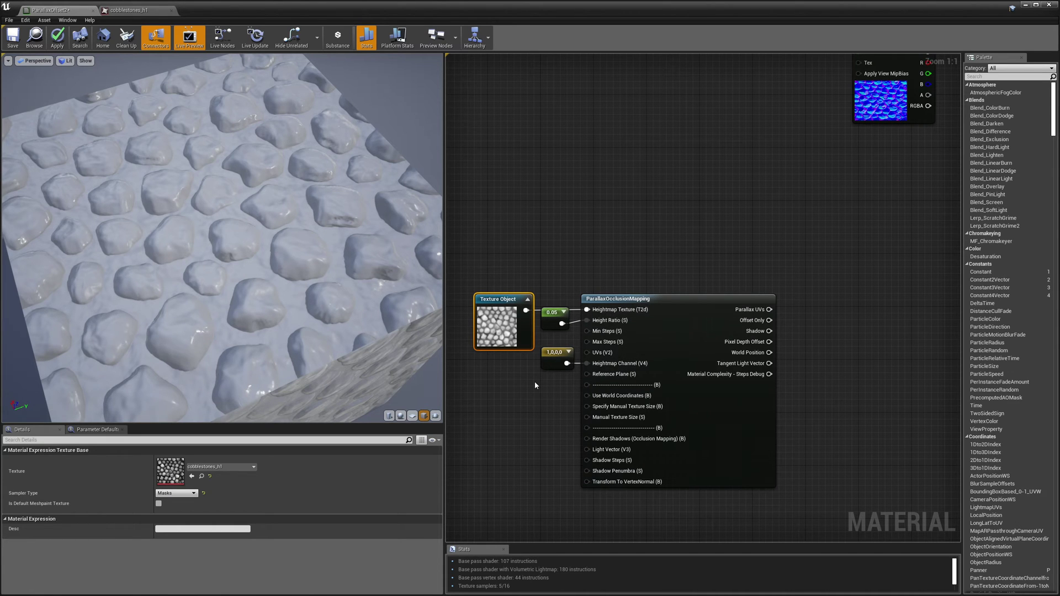
left_click_drag(588, 210, 489, 353)
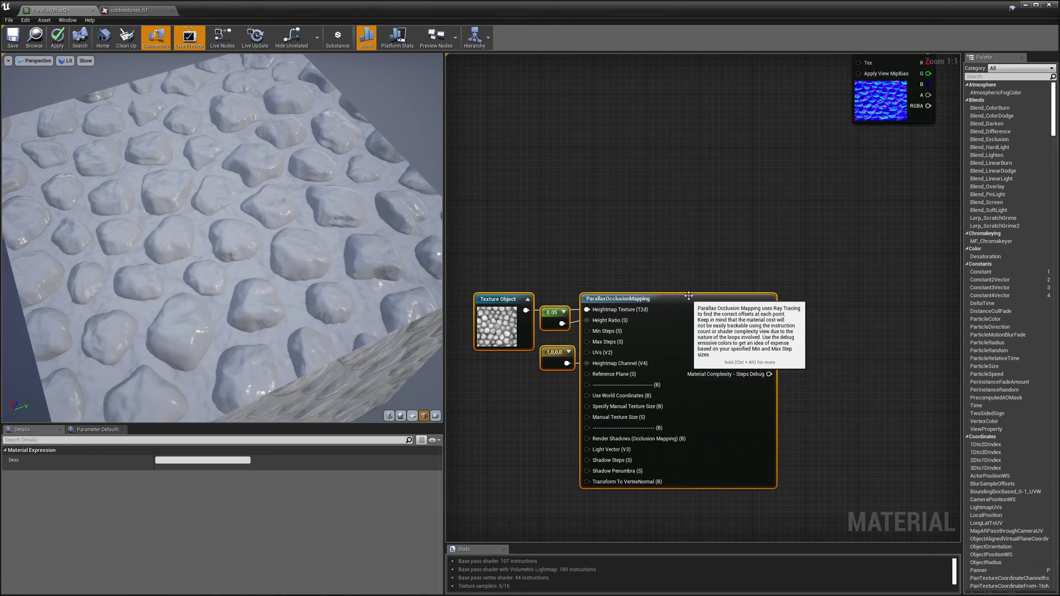
left_click_drag(692, 302, 725, 90)
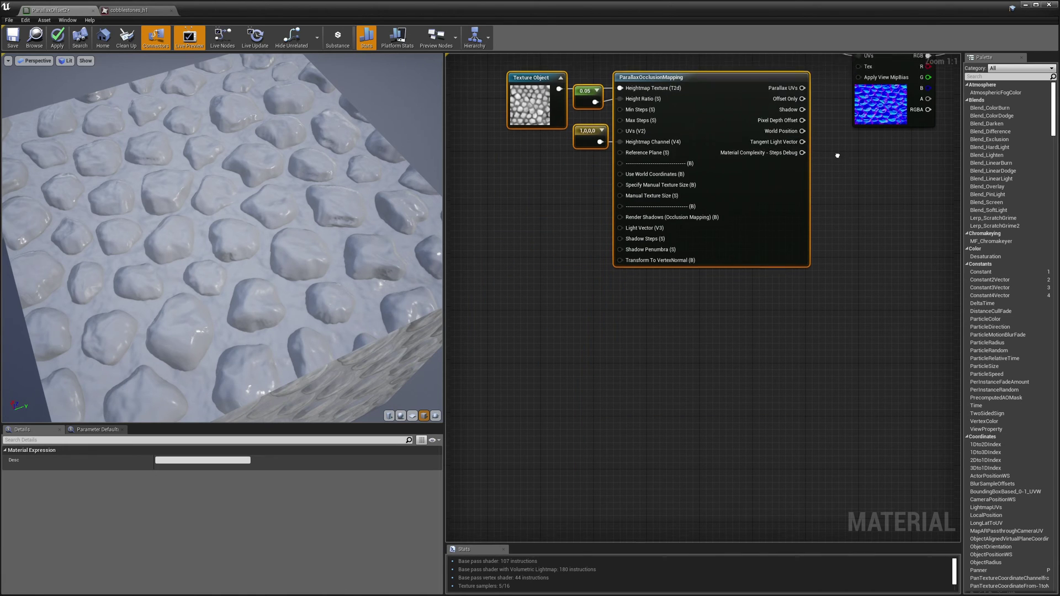
right_click_drag(833, 159, 812, 402)
left_click_drag(710, 351, 697, 265)
left_click(814, 419)
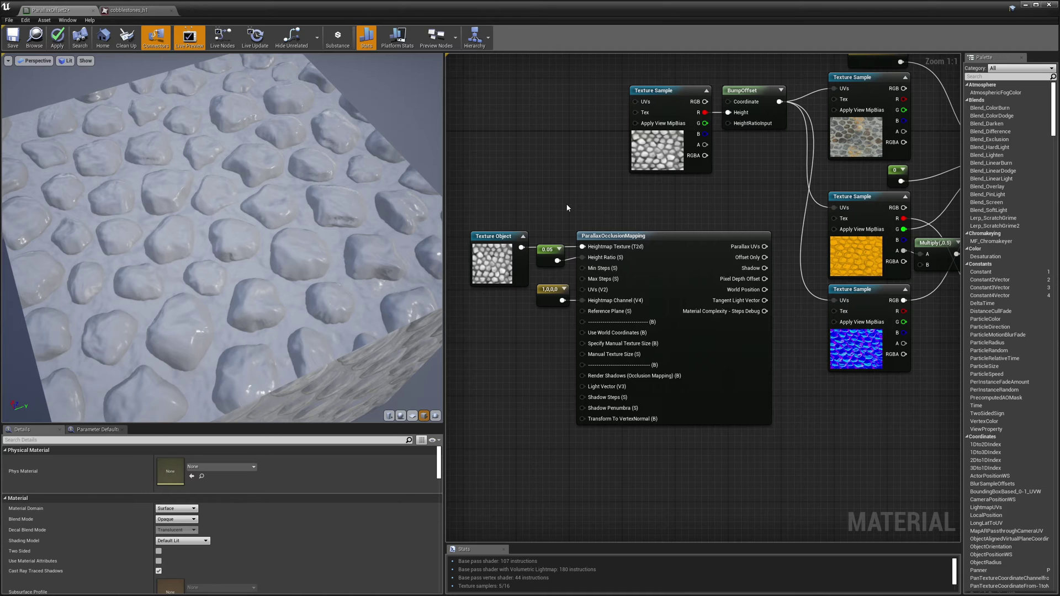
Compare the Texture Object's settings with the height map's Texture Sample, and shift the Texture Object node slightly up
left_click(495, 236)
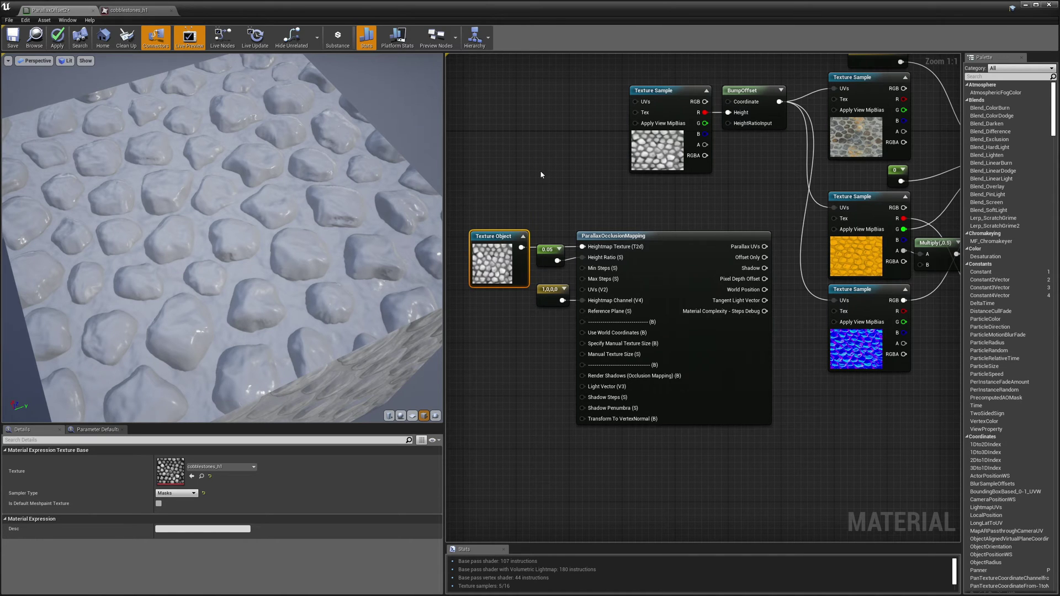
left_click(653, 90)
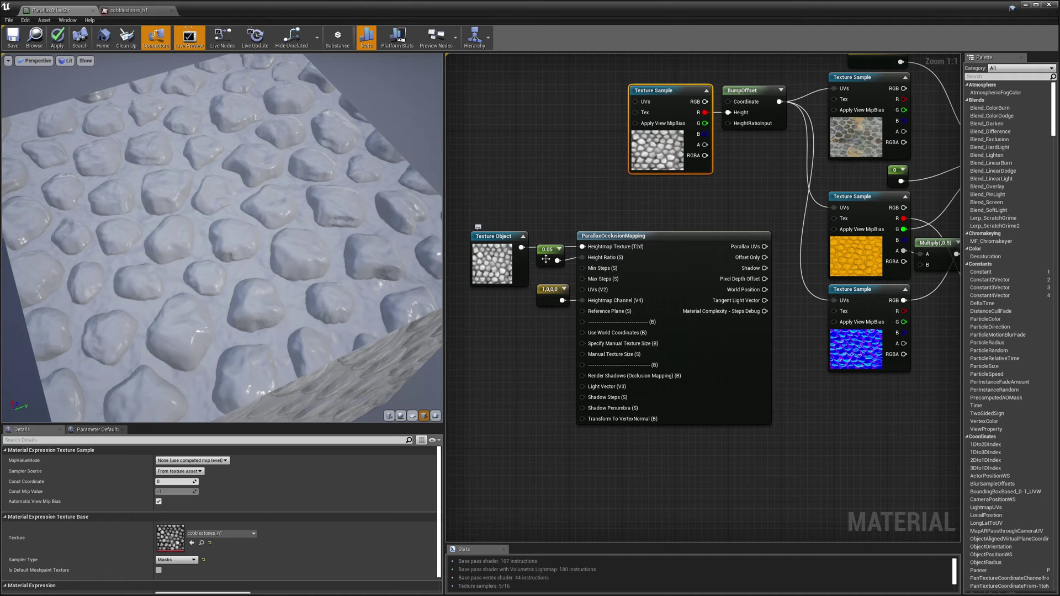
left_click(663, 238)
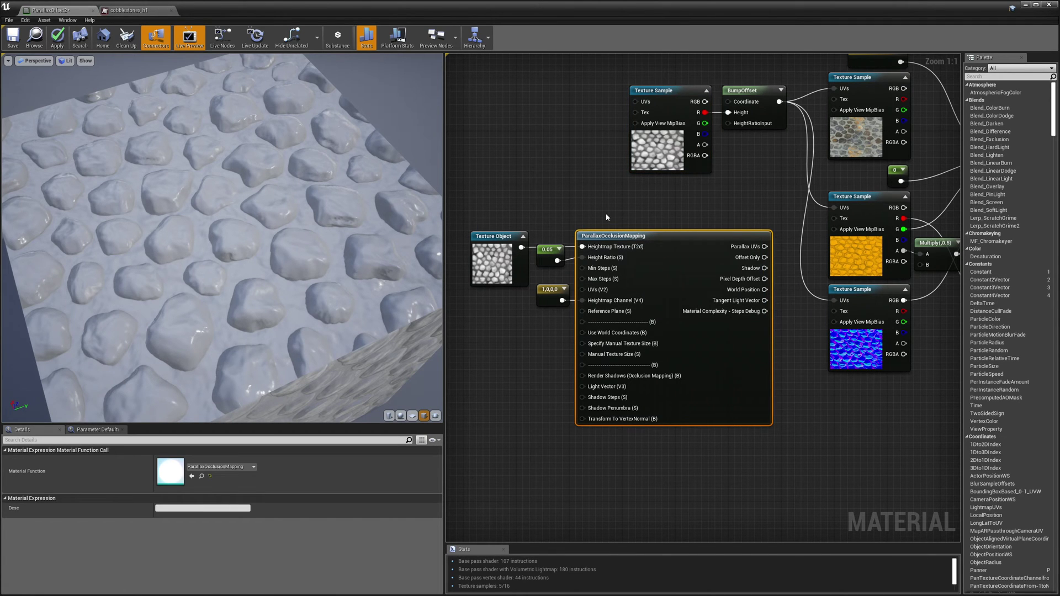
left_click_drag(489, 236, 490, 210)
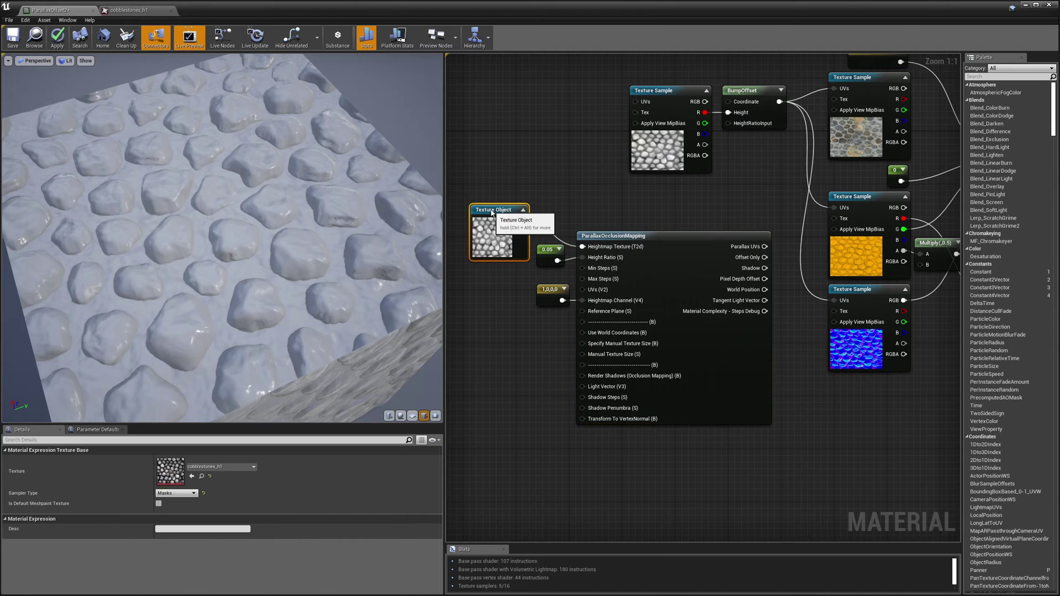
left_click(647, 90)
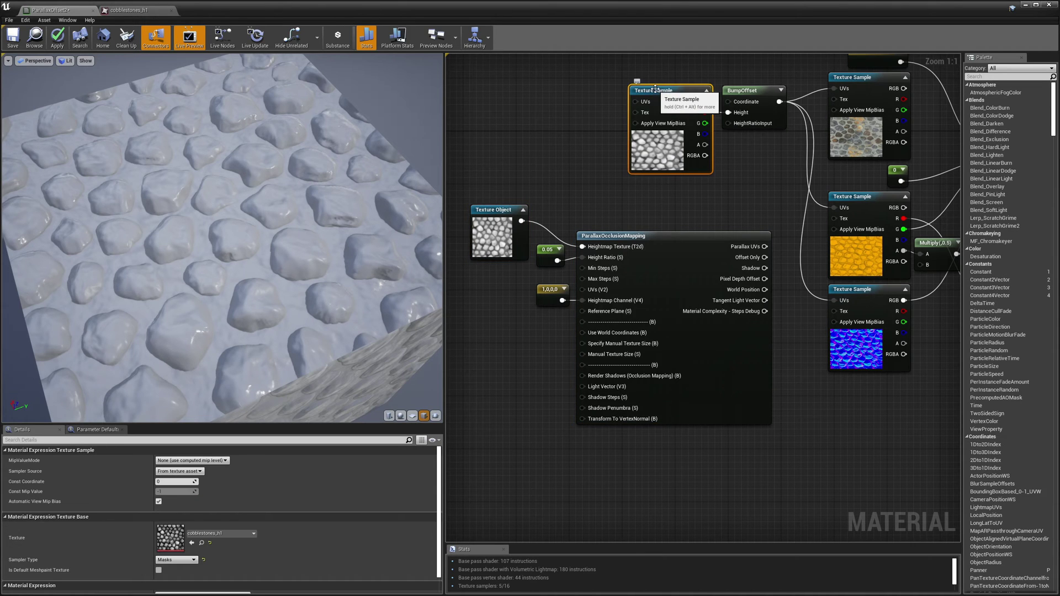
left_click(488, 210)
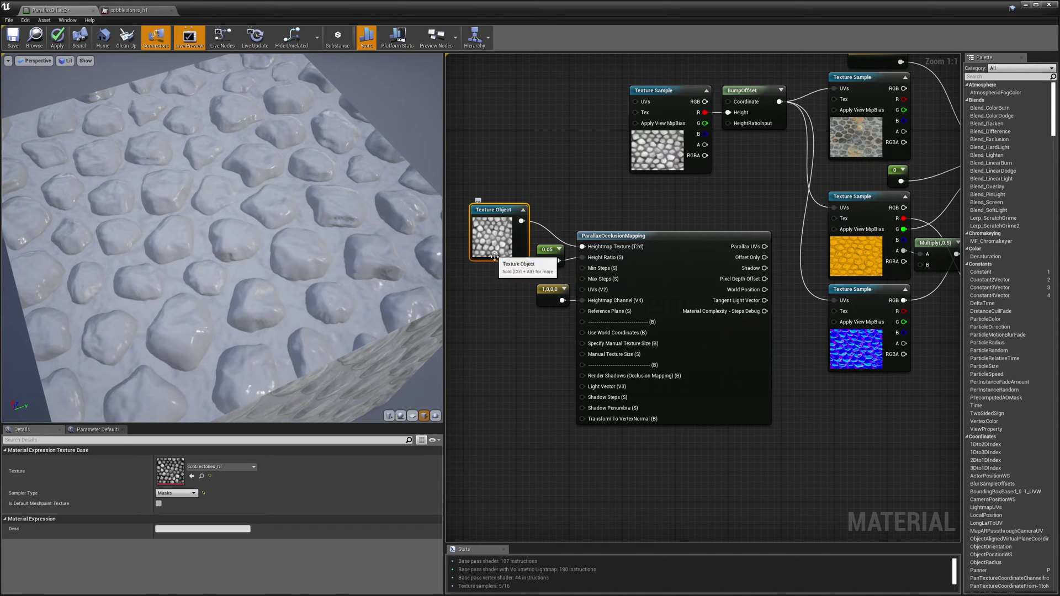
left_click(669, 238)
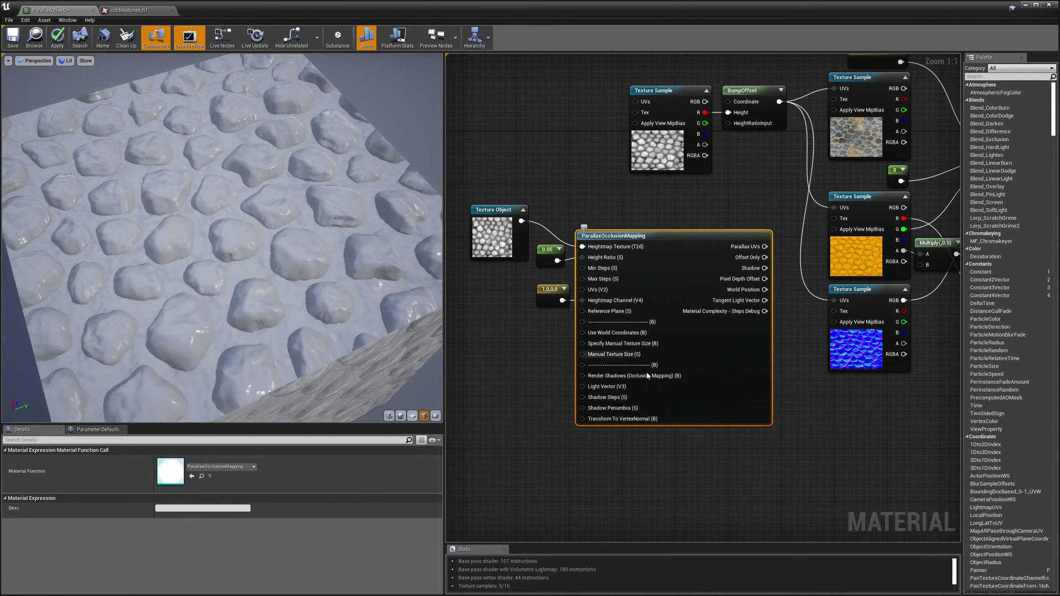
mouse_move(671, 250)
left_click(615, 215)
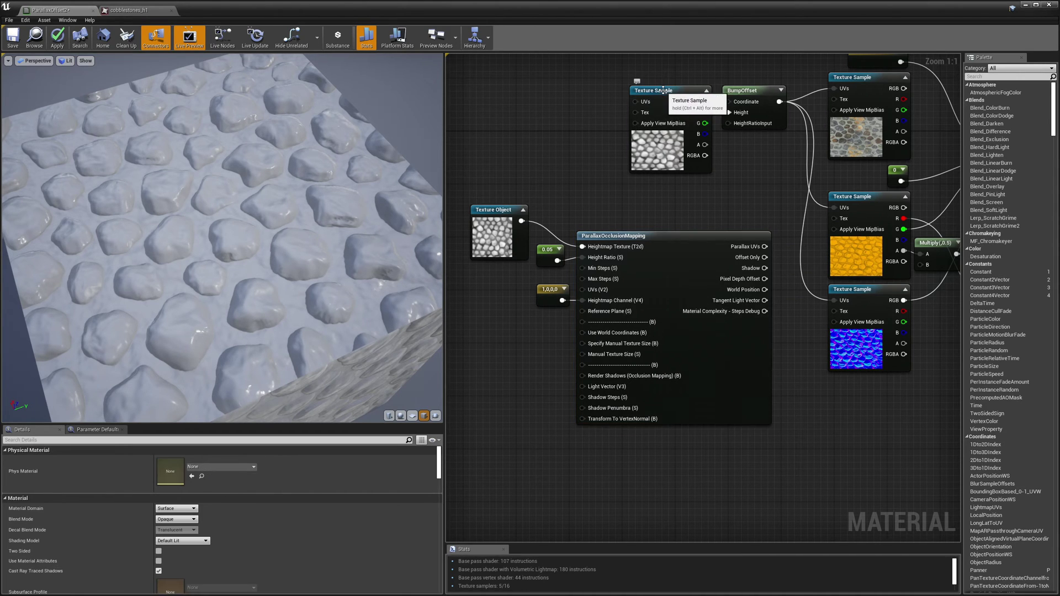
left_click(664, 90)
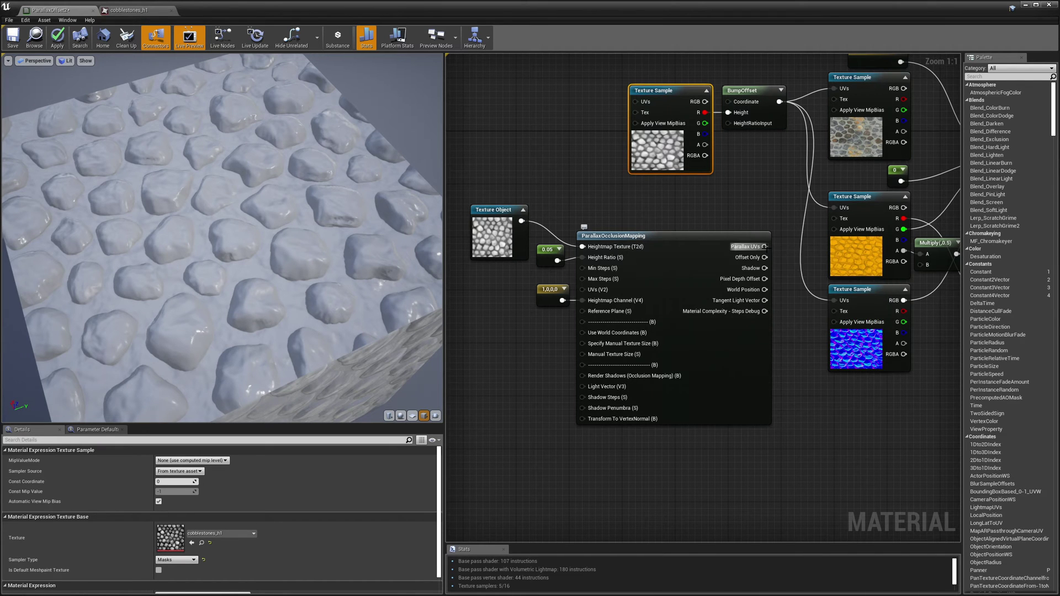
Connect the ParallaxOcclusionMapping node's Parallax UVs output to the UVs of the color, mask and normal texture samples in place of BumpOffset
left_click_drag(766, 247, 834, 89)
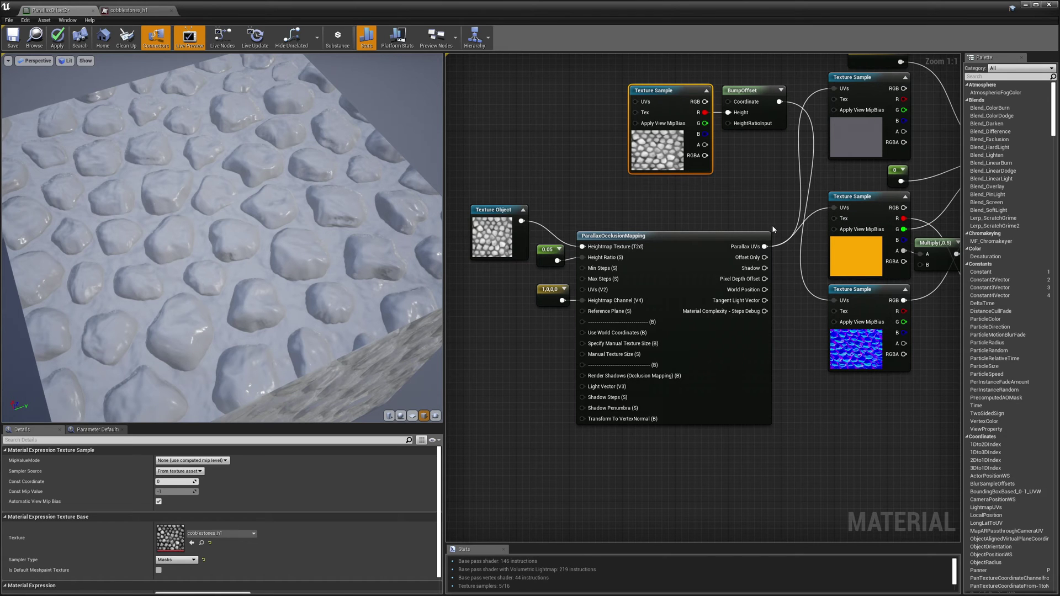
left_click_drag(767, 253, 834, 300)
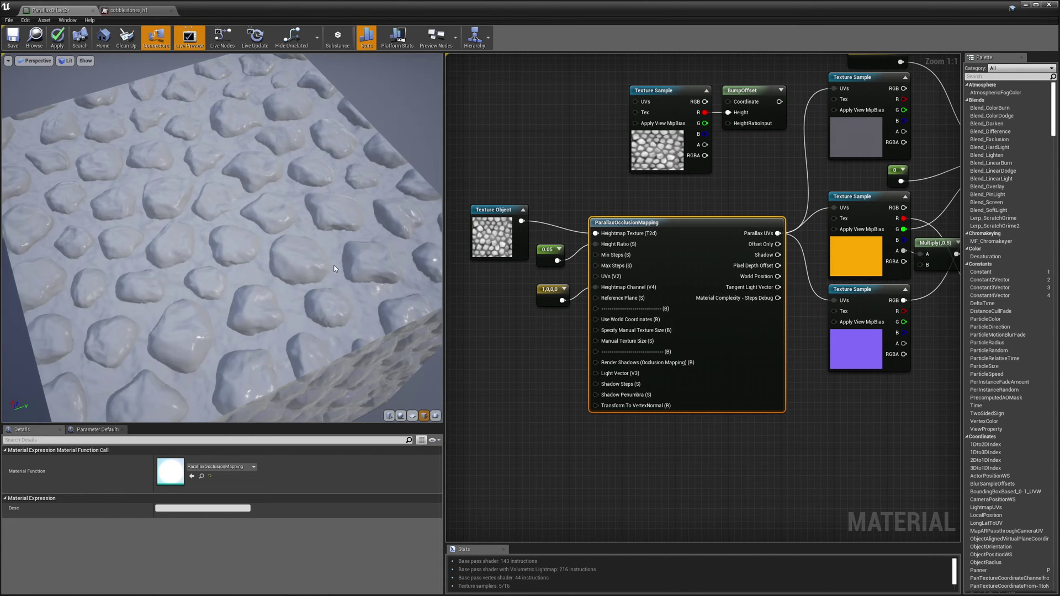
Examine the parallax occlusion effect on the preview cube from a distance, close up and at shallow angles
left_click_drag(300, 289, 289, 243)
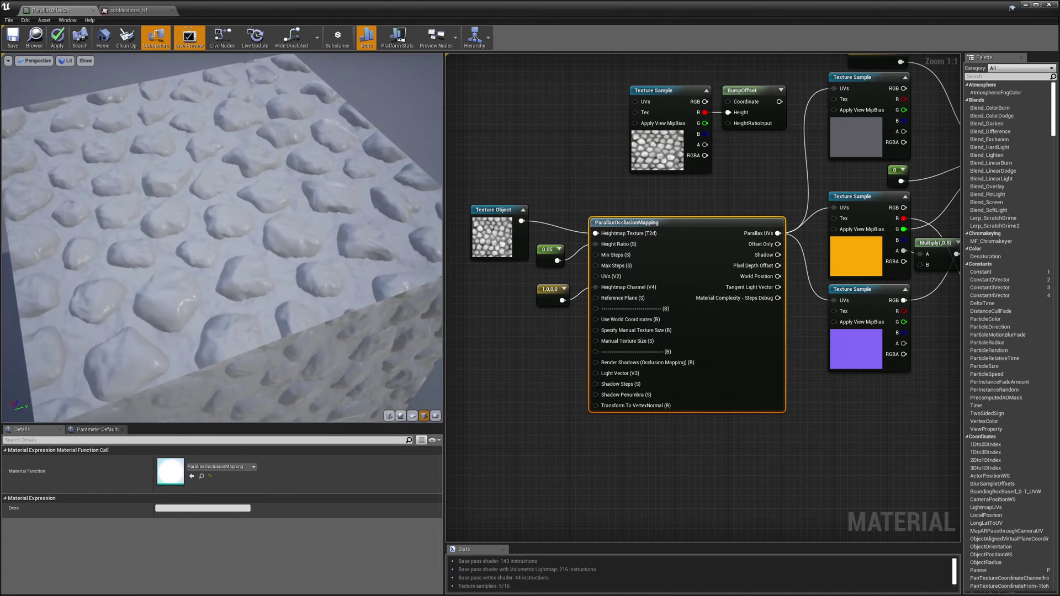
scroll(252, 269, "up", 5)
mouse_move(251, 271)
left_mouse_down()
mouse_move(251, 245)
mouse_move(252, 265)
left_mouse_up()
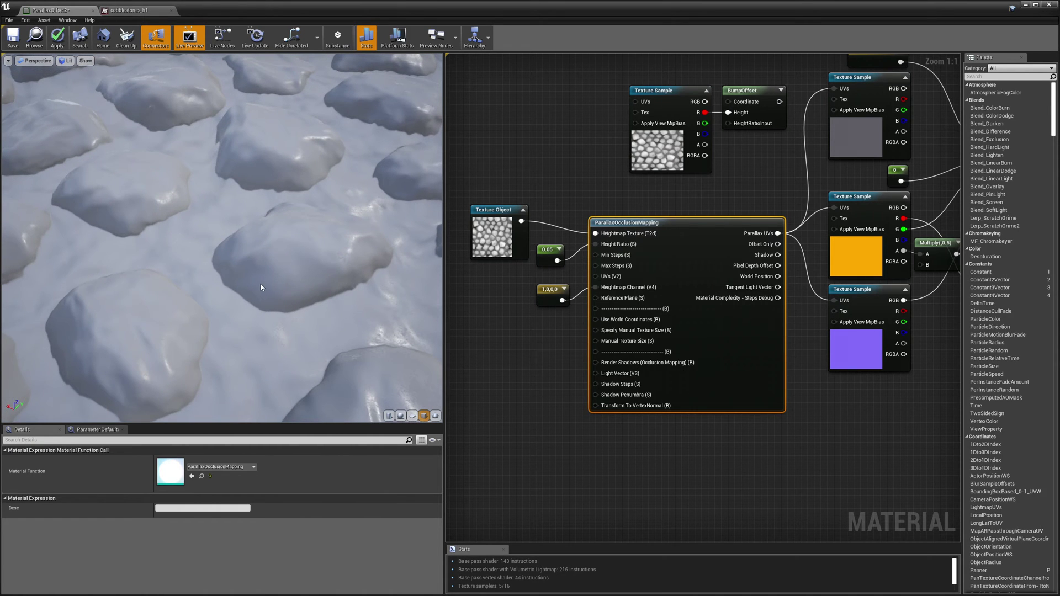
left_click_drag(215, 224, 214, 203)
mouse_move(249, 262)
left_mouse_down()
mouse_move(266, 243)
mouse_move(248, 259)
left_mouse_up()
scroll(249, 247, "down", 5)
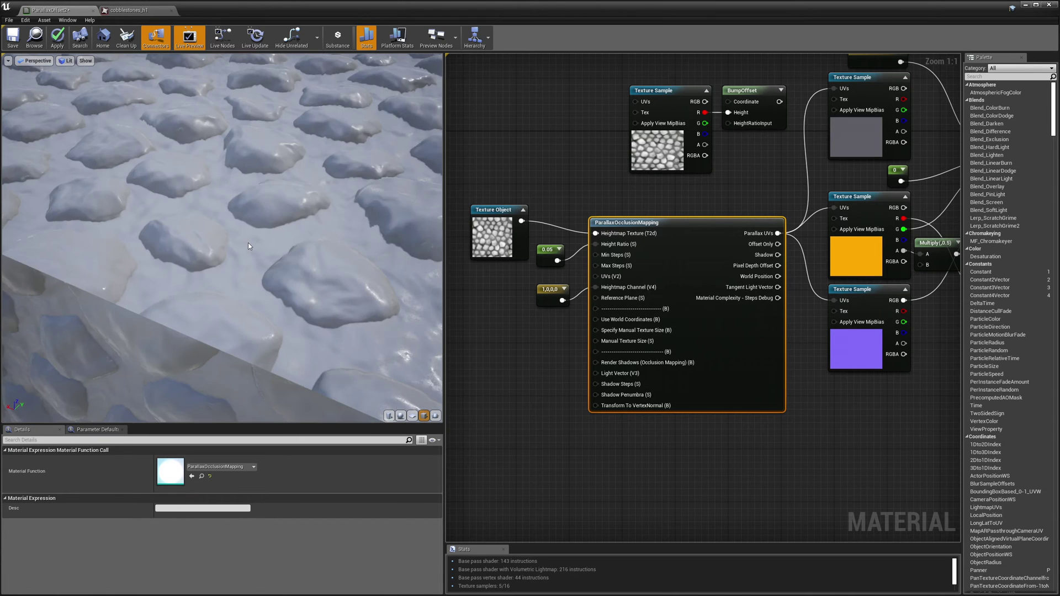
left_click_drag(300, 259, 340, 283)
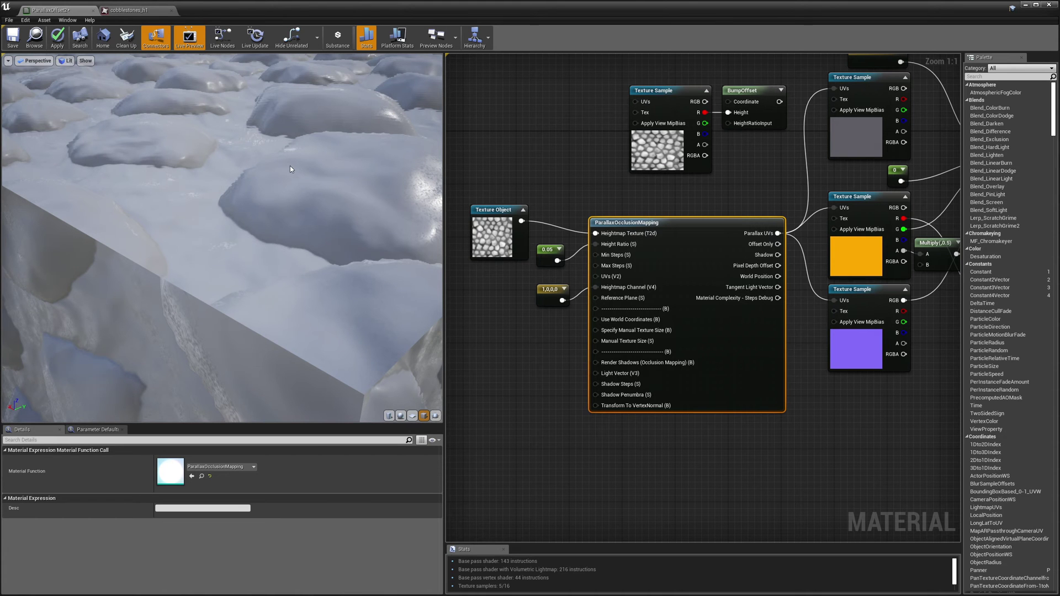
mouse_move(290, 165)
left_mouse_down()
mouse_move(297, 207)
mouse_move(311, 170)
left_mouse_up()
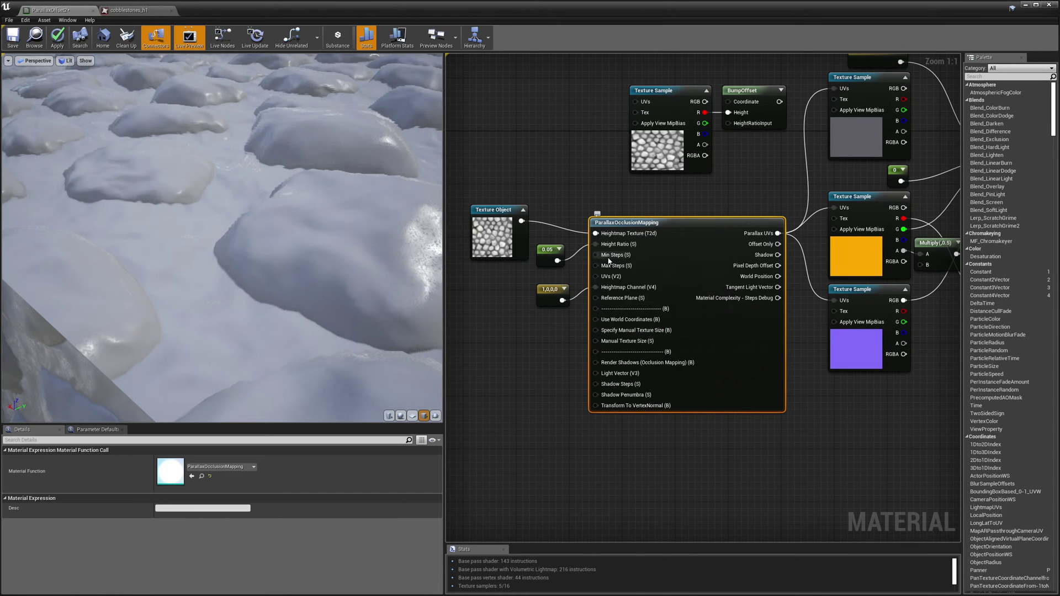
Add a Constant node with value 2 and connect it to the Min Steps input of ParallaxOcclusionMapping
mouse_move(621, 258)
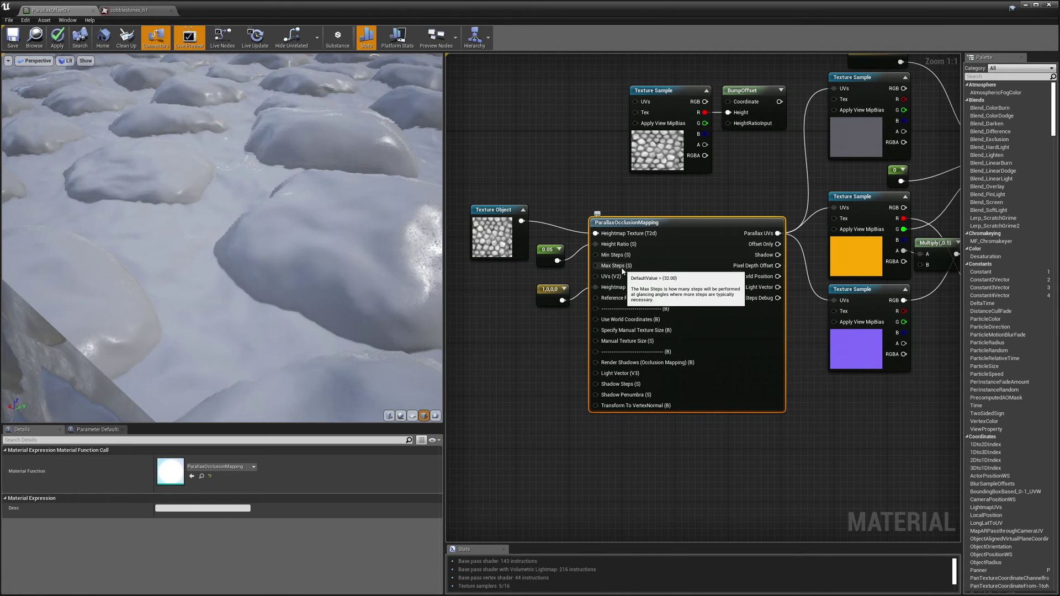
mouse_move(596, 276)
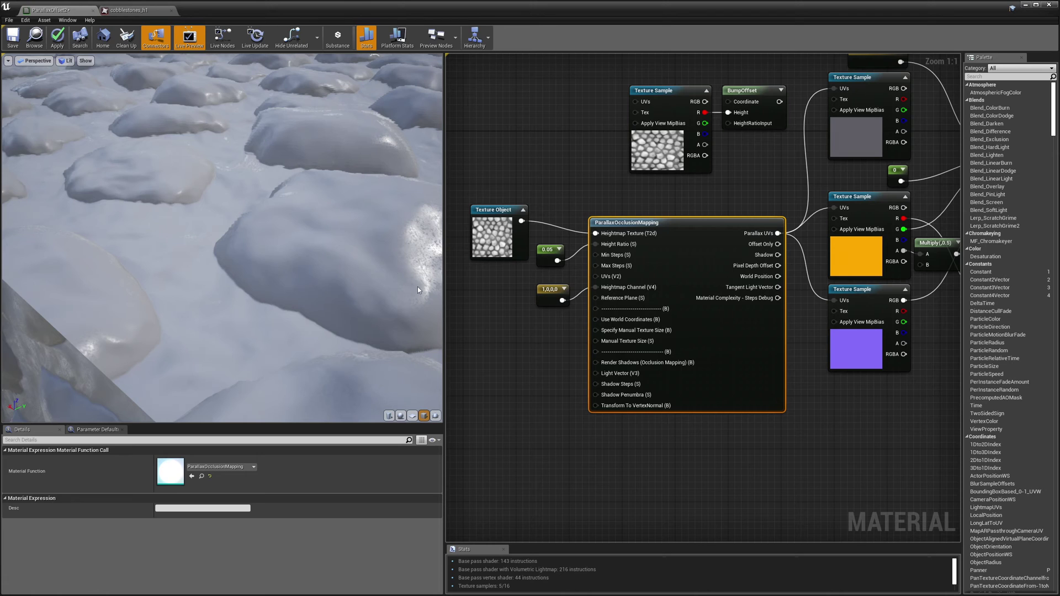
right_click(501, 314)
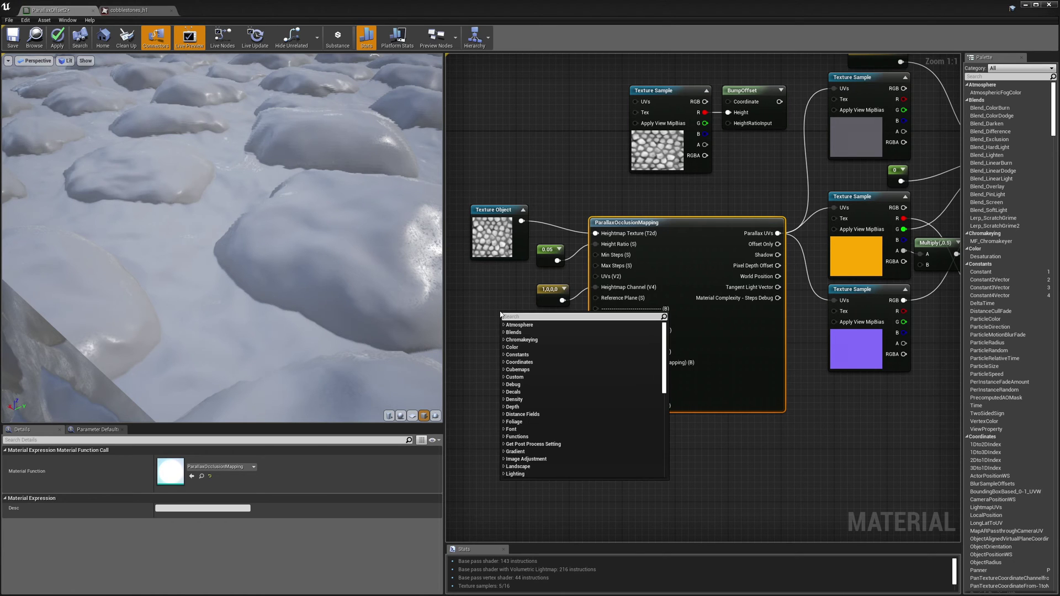
type("con")
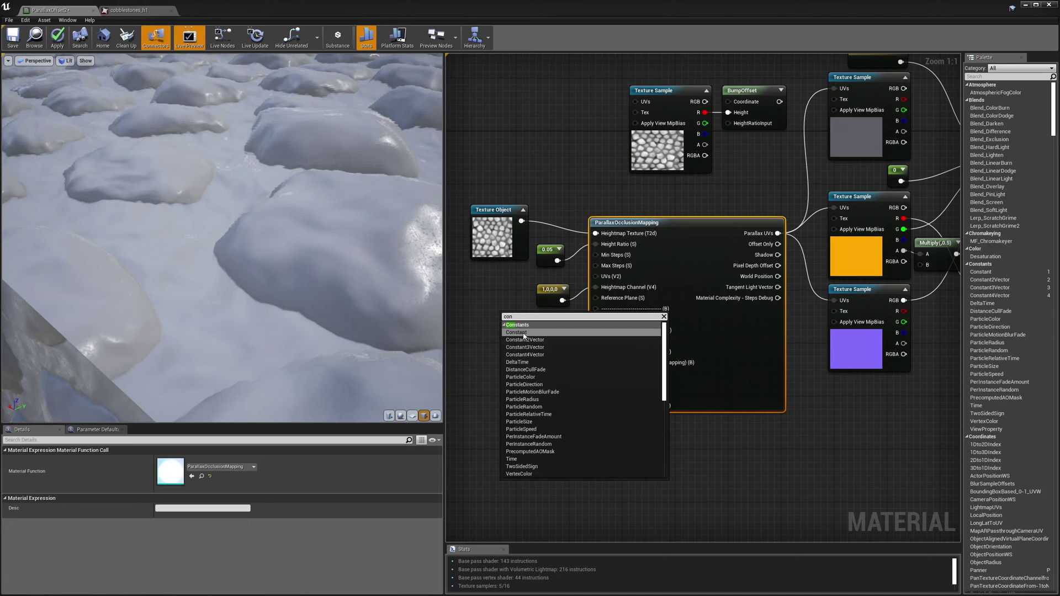
left_click(517, 332)
left_click_drag(505, 318, 490, 293)
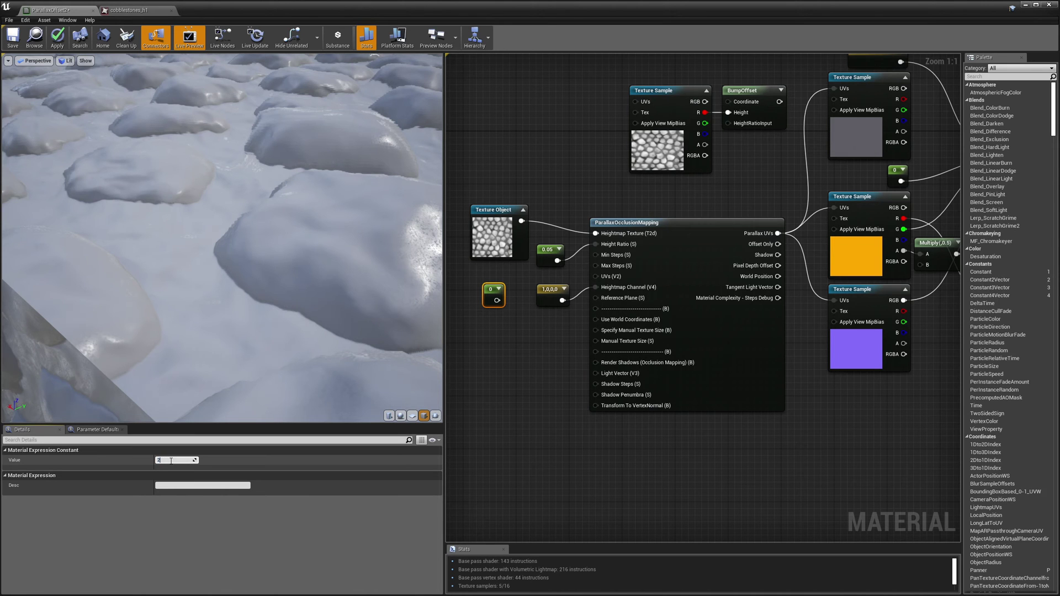
left_click(171, 461)
type("2")
key("Return")
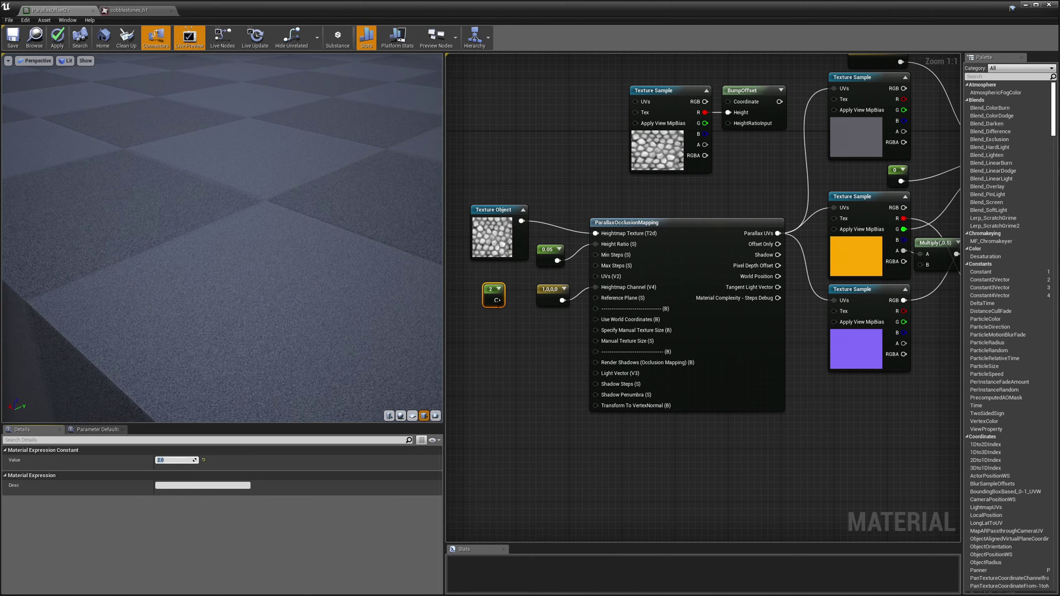
left_click_drag(497, 300, 595, 254)
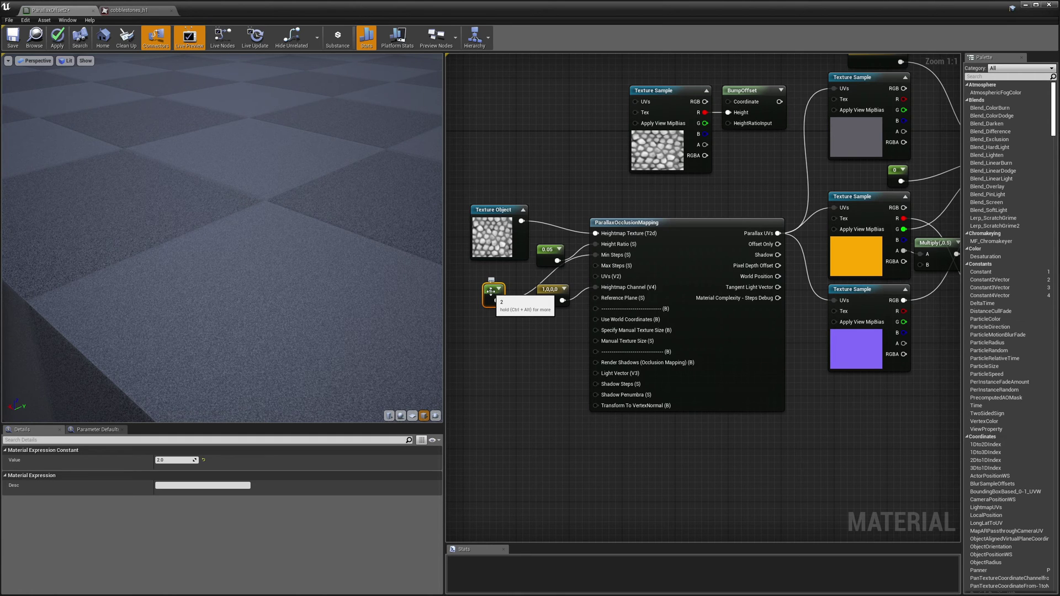
Duplicate the Min Steps constant, set the copy to 4, connect it to Max Steps, and move the 1,0,0,0 vector below both constants
key("ctrl+w")
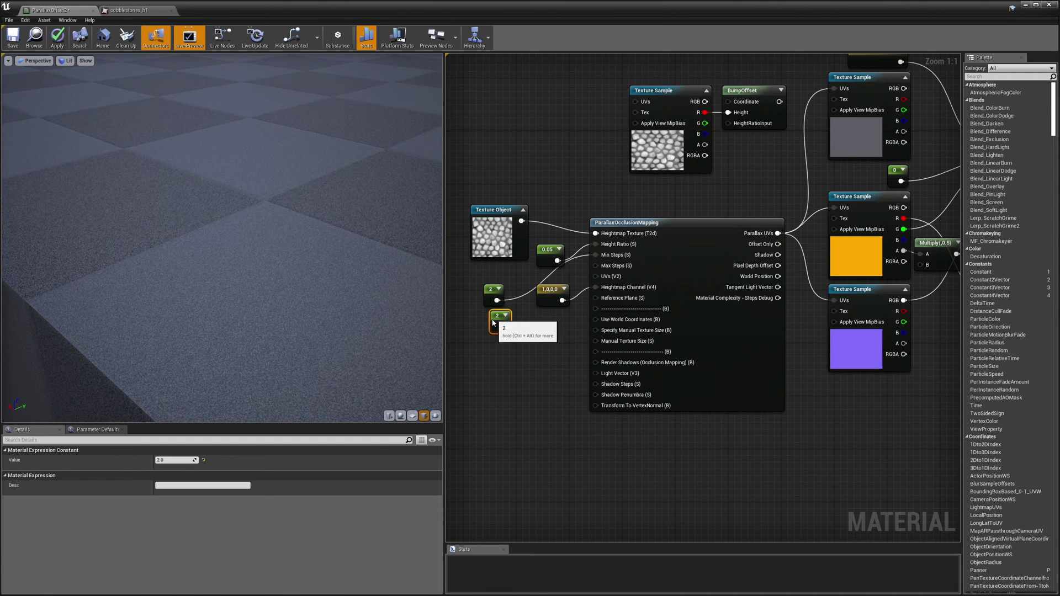
left_click(180, 460)
type("4")
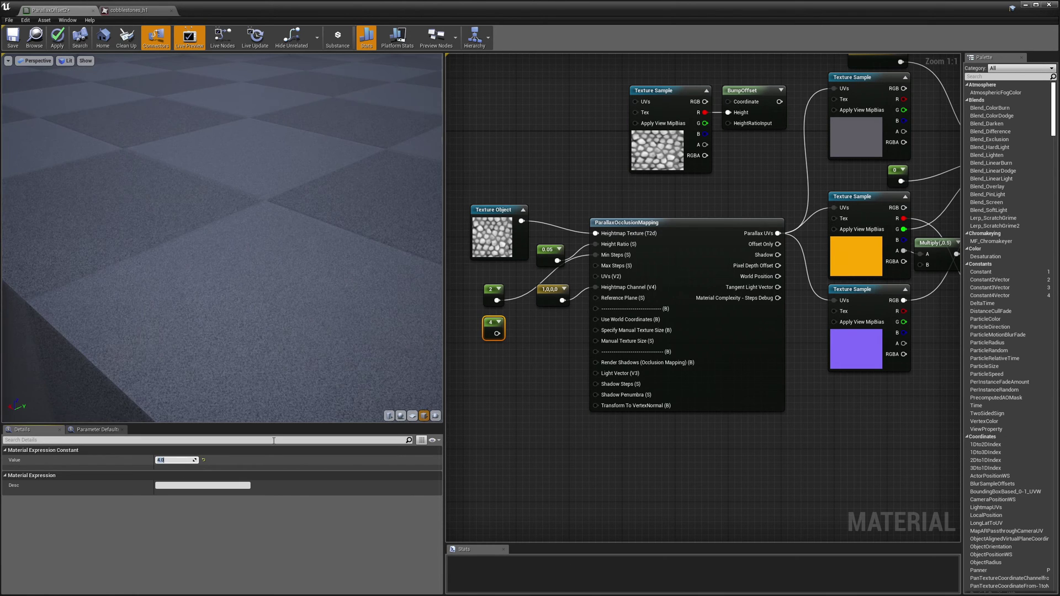
key("Return")
left_click_drag(497, 334, 598, 269)
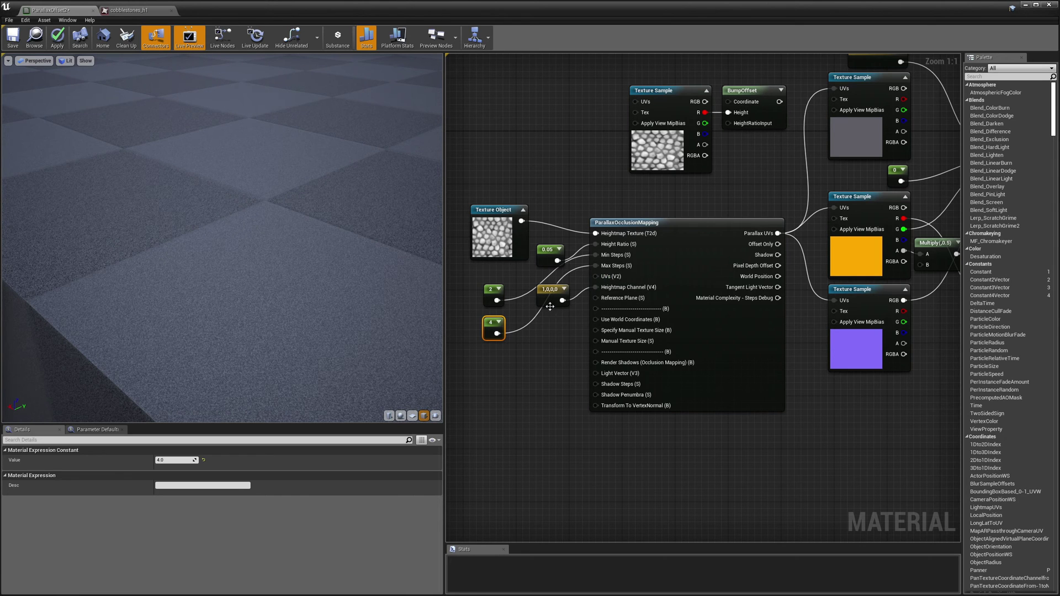
left_click_drag(550, 302, 544, 375)
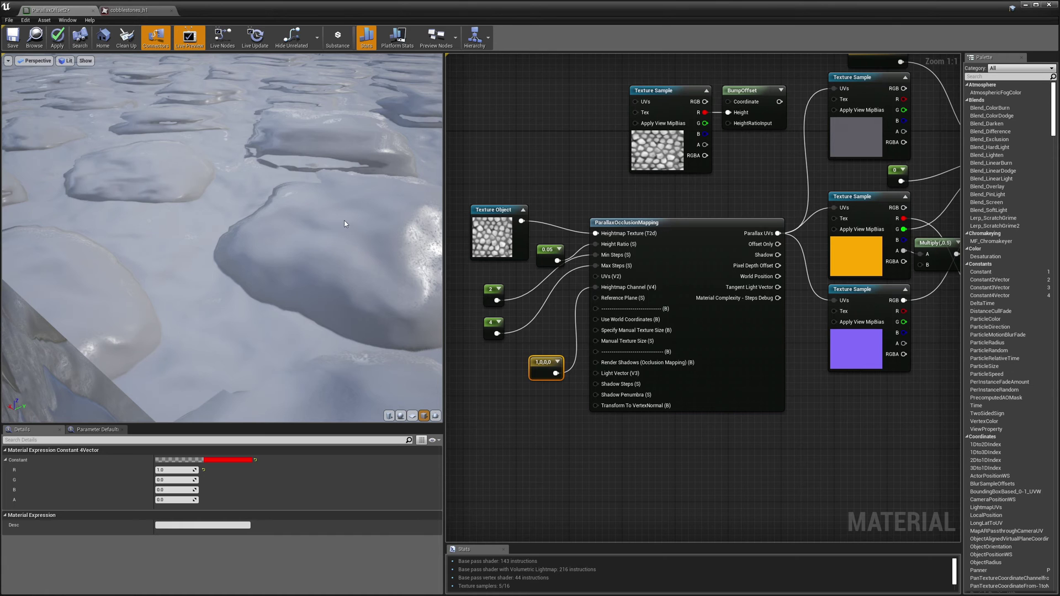
Set the Max Steps constant to 10 and check the layering of the stones on the preview cube
right_click_drag(344, 221, 299, 178)
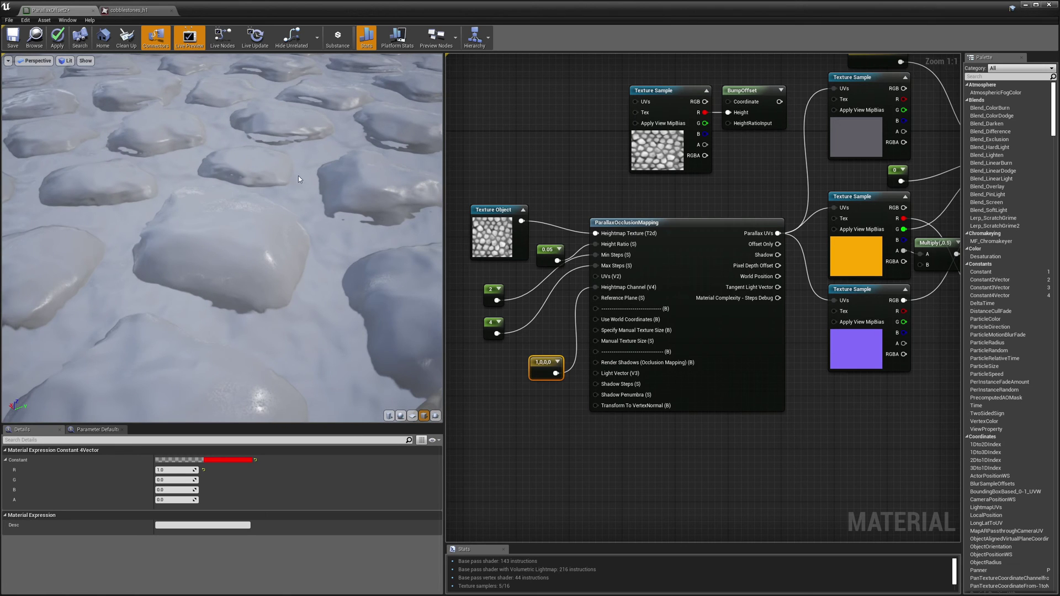
left_click(484, 328)
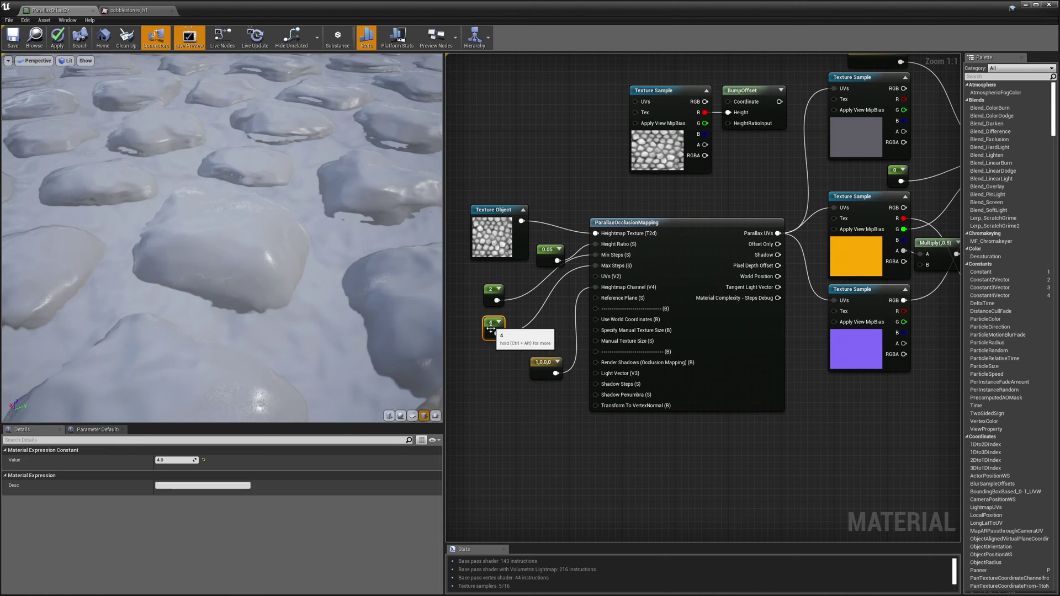
left_click(171, 461)
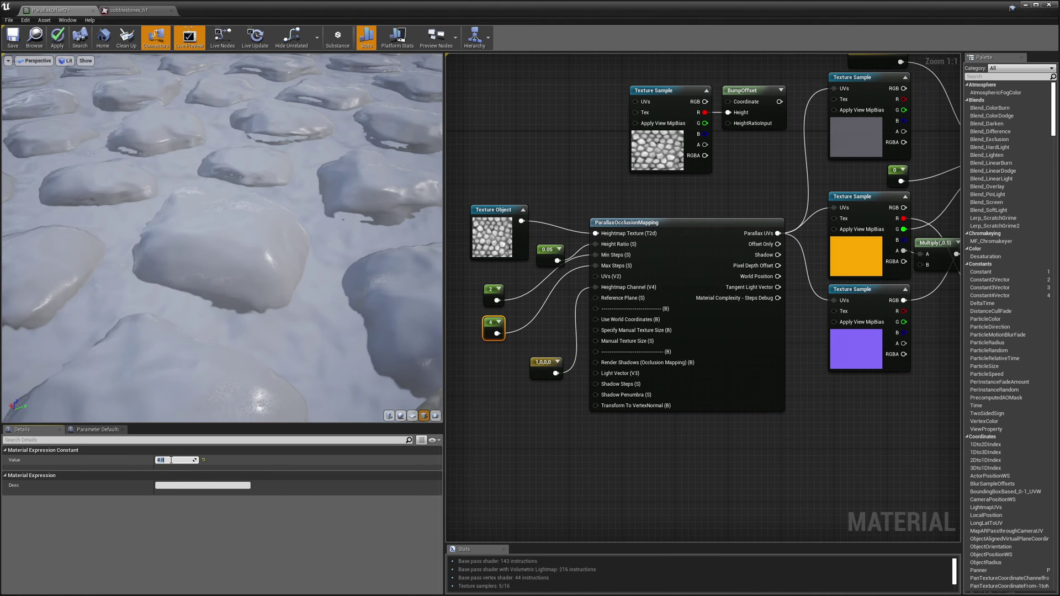
key("Return")
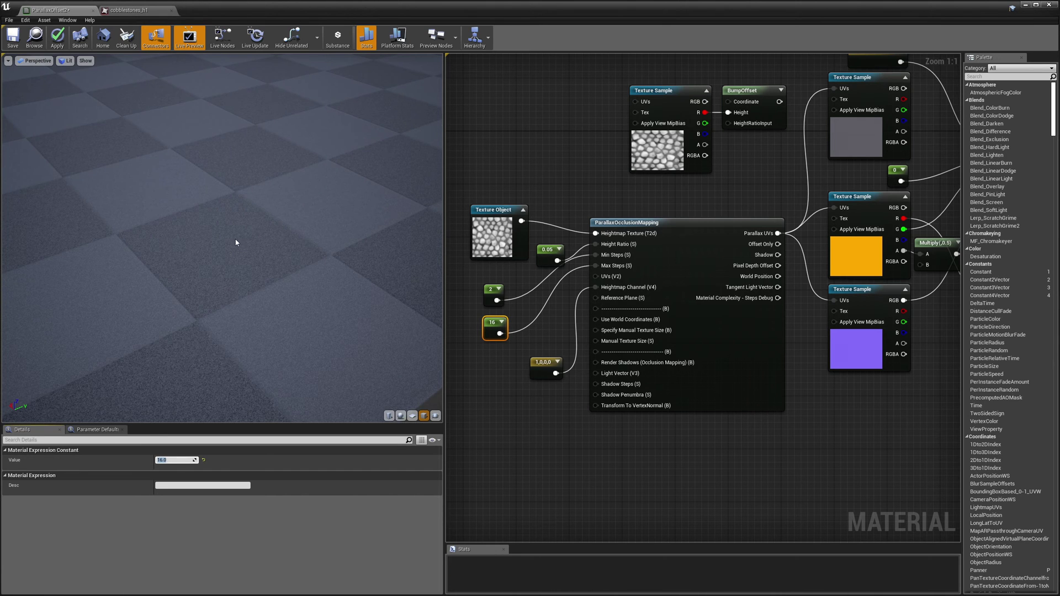
left_click_drag(229, 241, 230, 287)
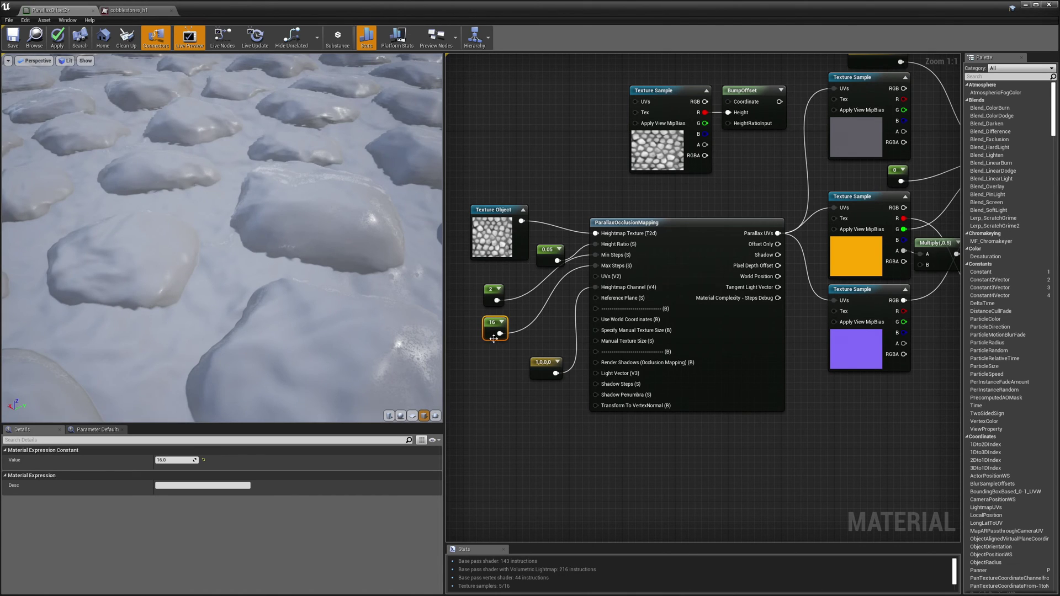
Set the Max Steps constant to 30 and inspect the stones on the preview cube
left_click(176, 462)
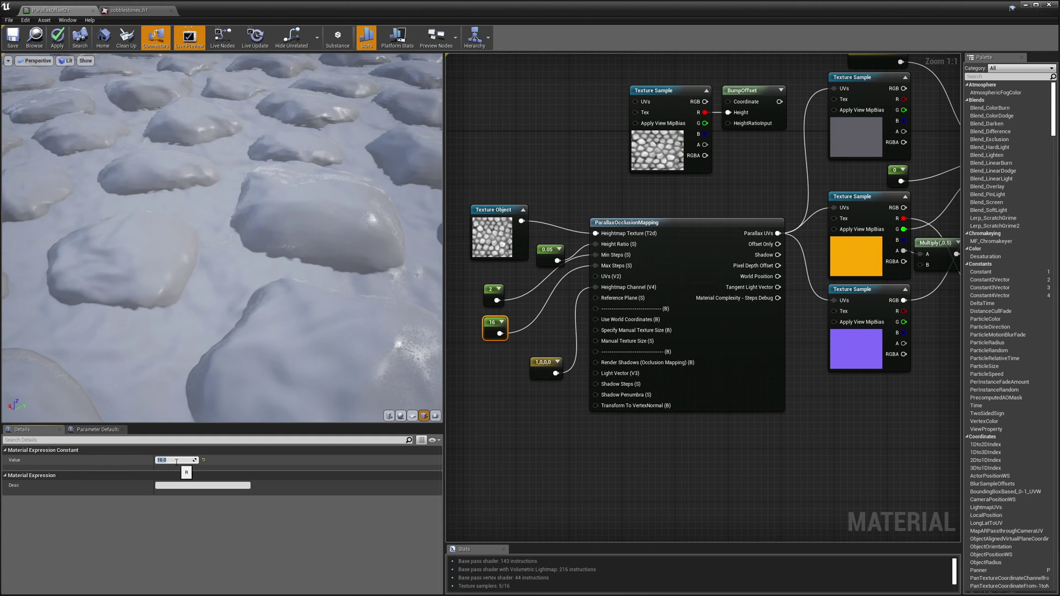
type("30")
key("Return")
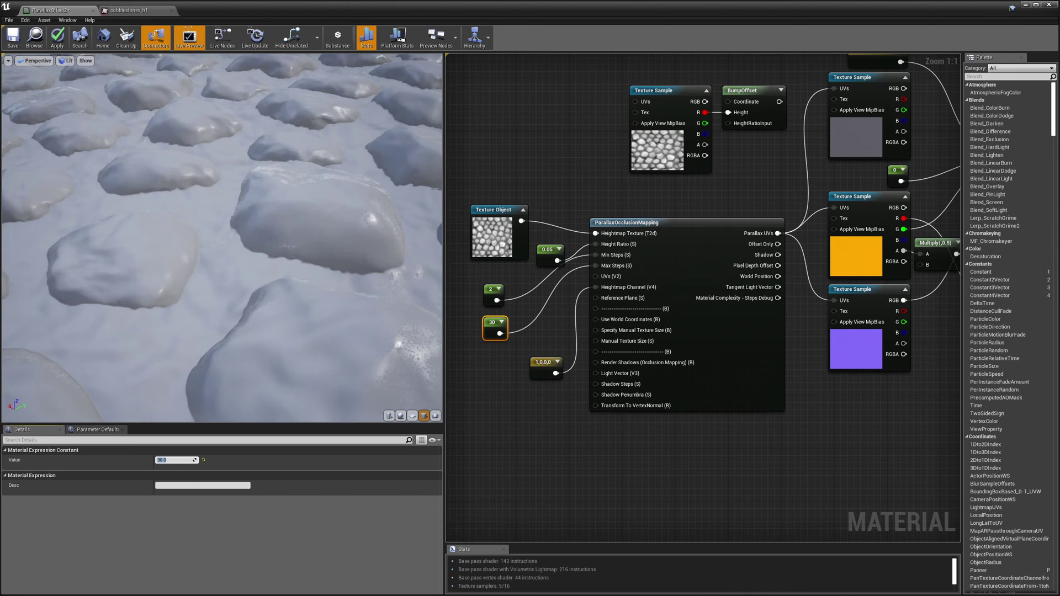
key("Return")
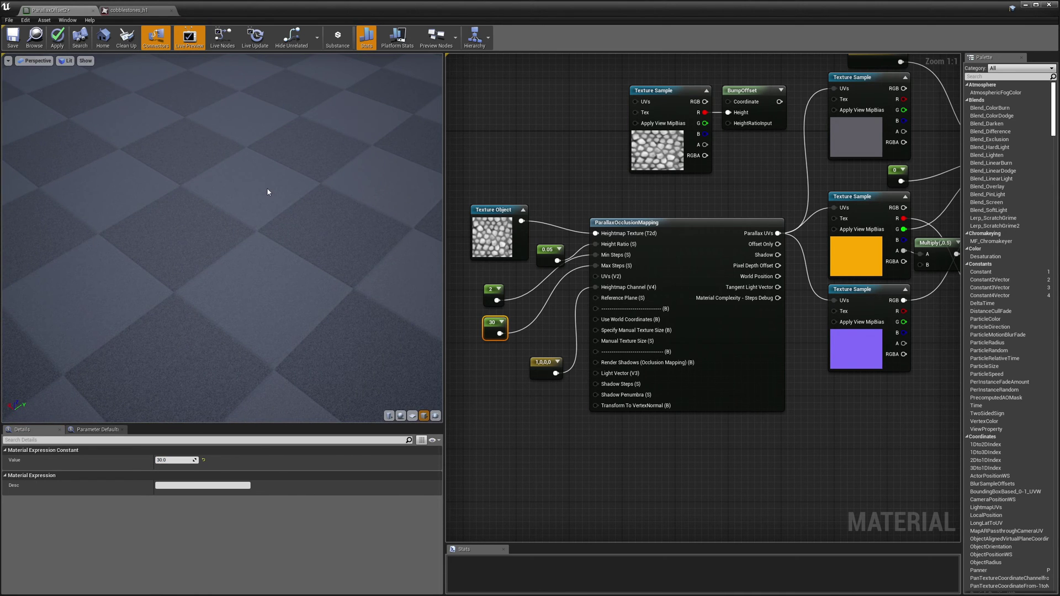
left_click_drag(267, 189, 243, 232)
mouse_move(246, 161)
left_mouse_down()
mouse_move(223, 217)
mouse_move(206, 160)
mouse_move(216, 192)
mouse_move(206, 160)
mouse_move(246, 166)
left_mouse_up()
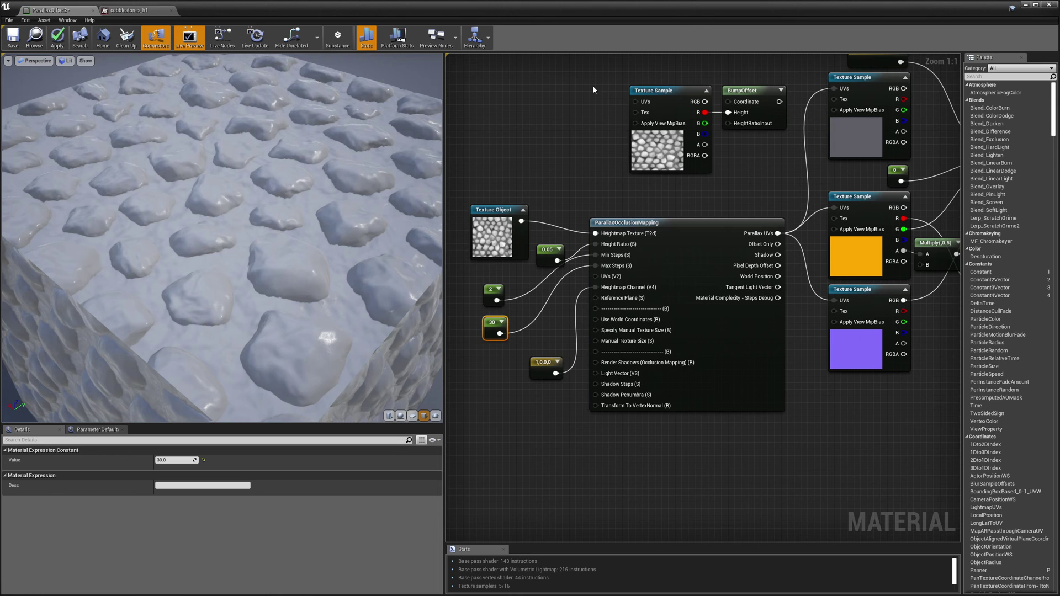
left_click_drag(594, 89, 740, 149)
left_click(753, 170)
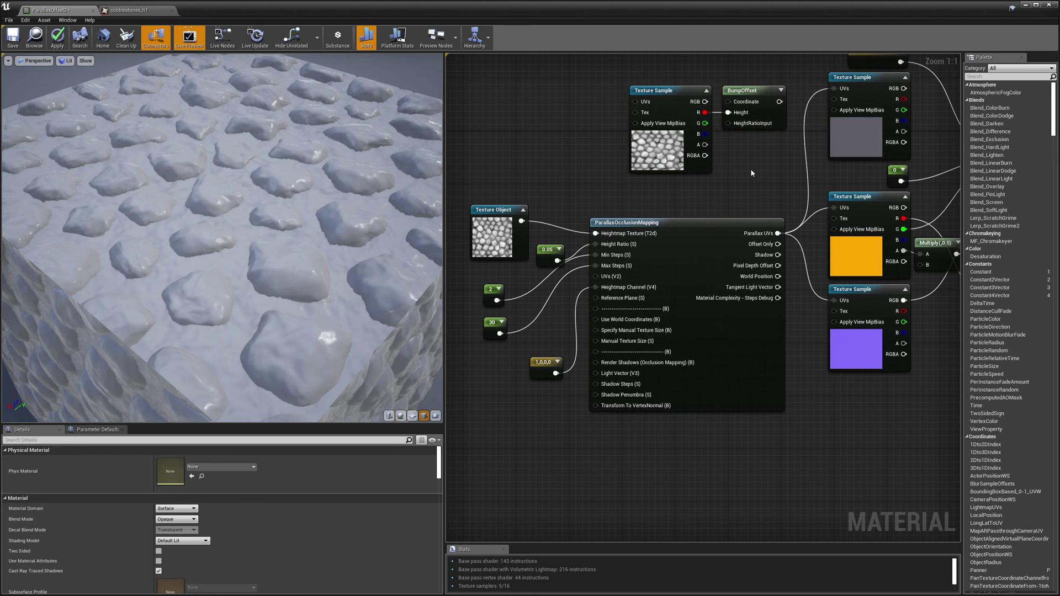
left_click_drag(497, 192, 700, 446)
left_click(700, 447)
left_click_drag(252, 202, 284, 171)
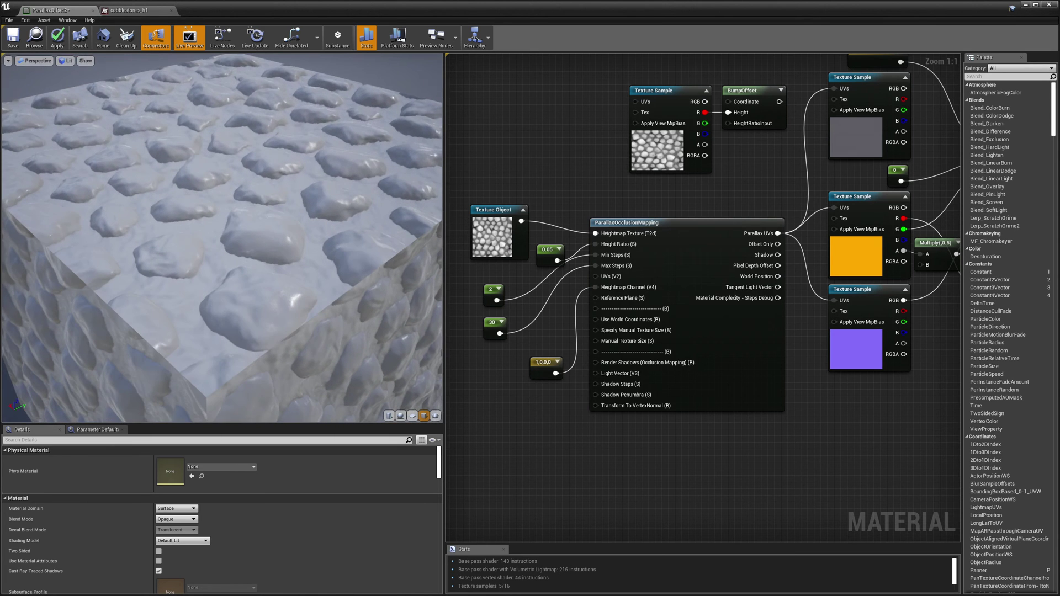
mouse_move(264, 211)
left_mouse_down()
mouse_move(274, 230)
mouse_move(267, 202)
left_mouse_up()
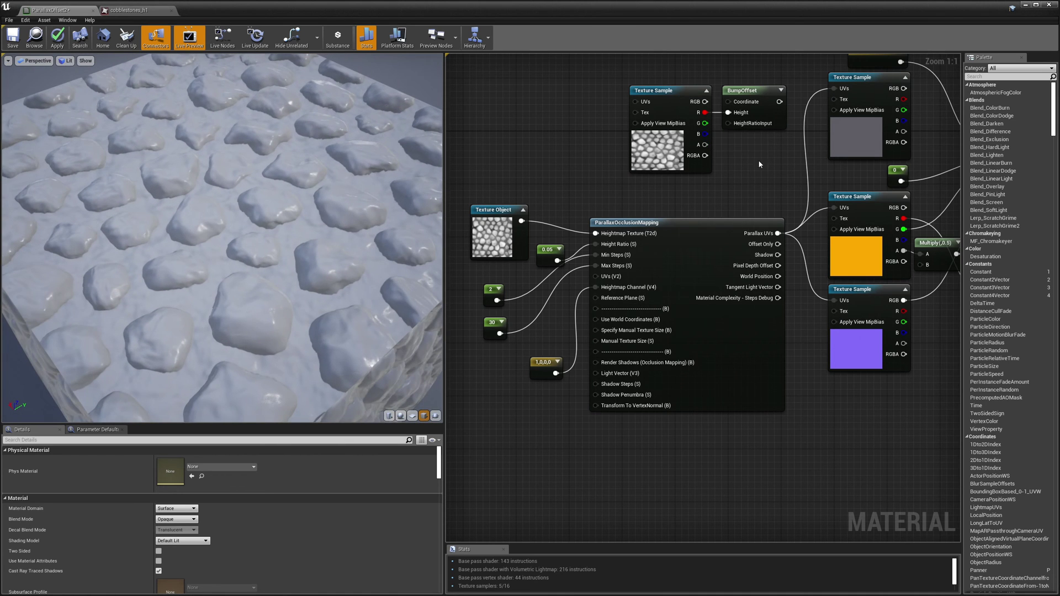
Connect the color texture sample's RGB output to Base Color in place of the gray constant, and inspect the textured cube from several angles
right_click_drag(760, 164, 594, 316)
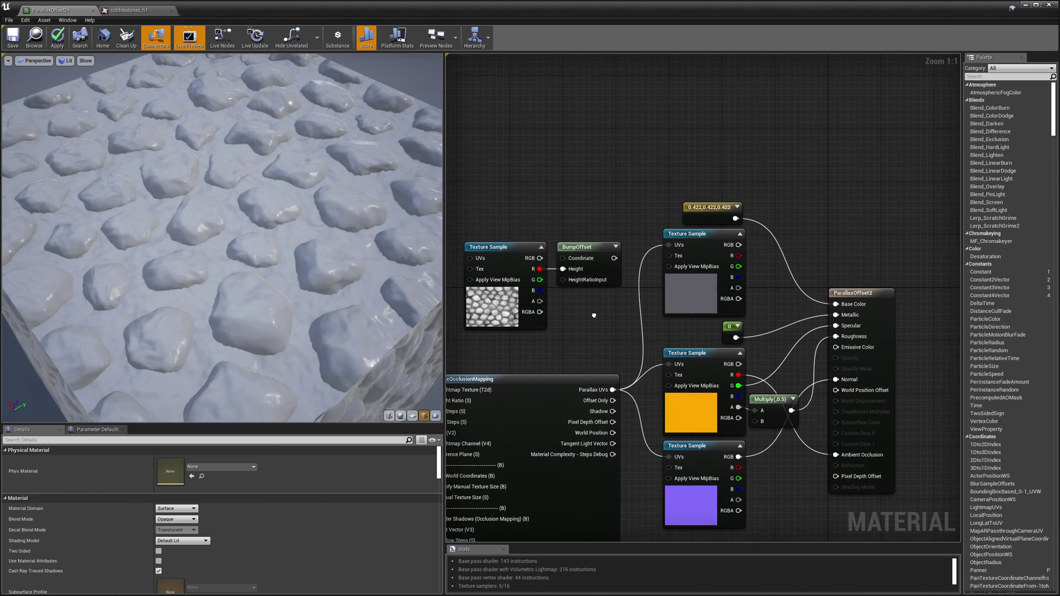
left_click_drag(738, 245, 836, 304)
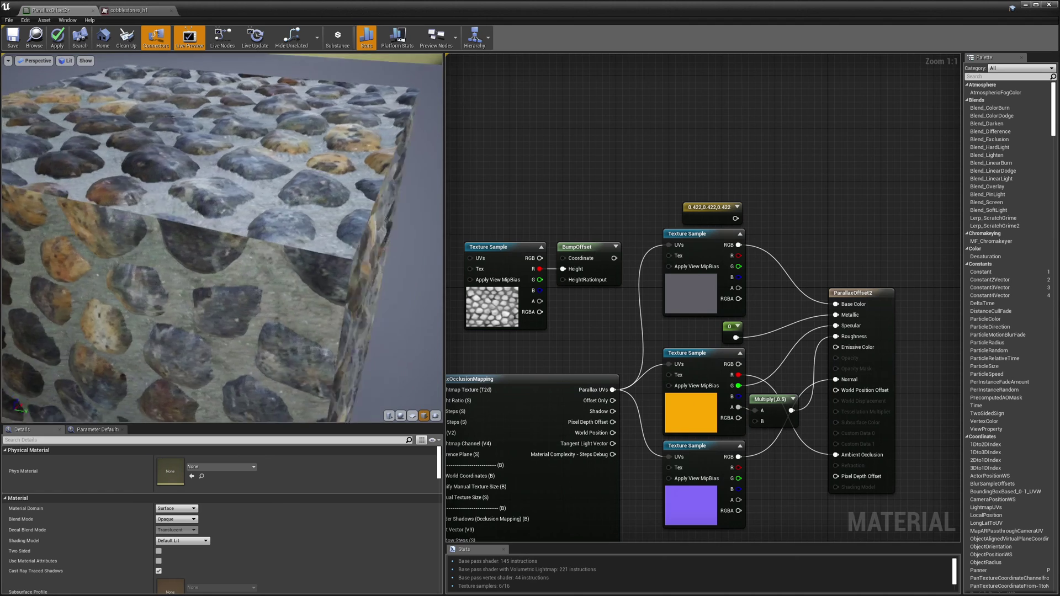
left_click_drag(169, 190, 169, 191)
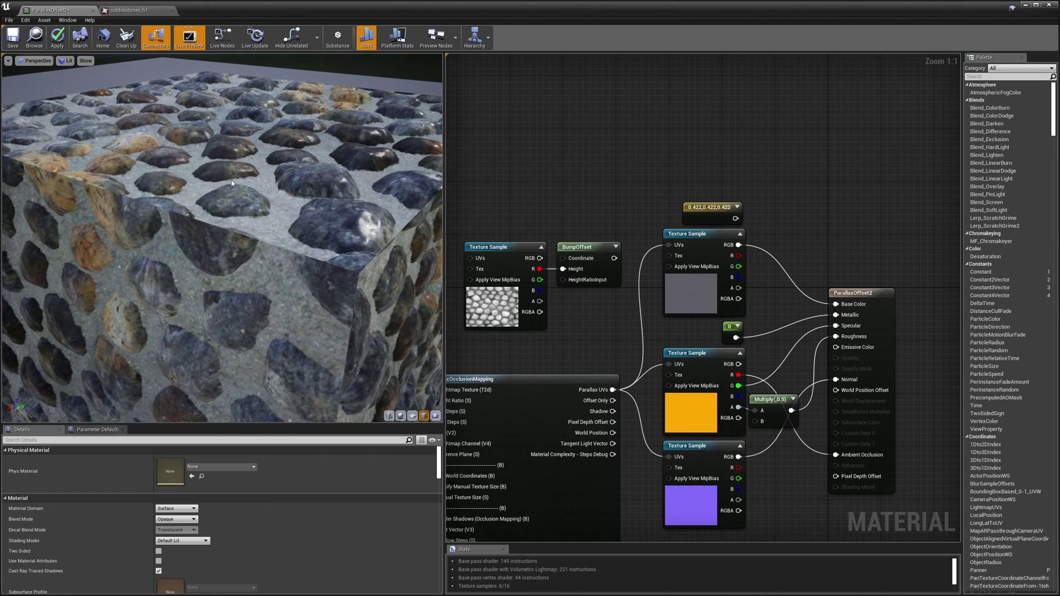
left_click_drag(241, 167, 241, 167)
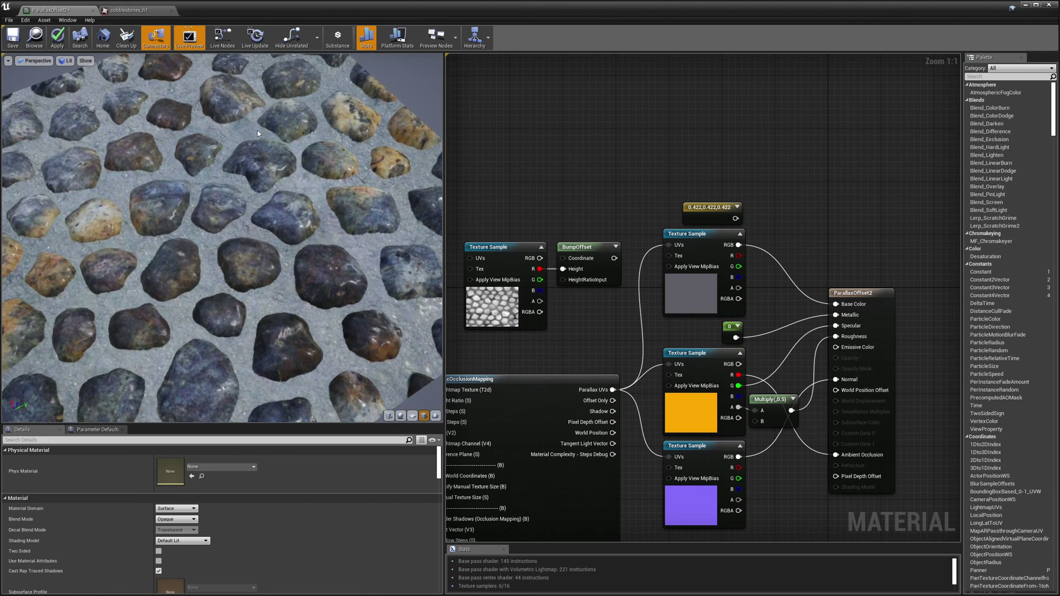
left_click_drag(208, 277, 214, 273)
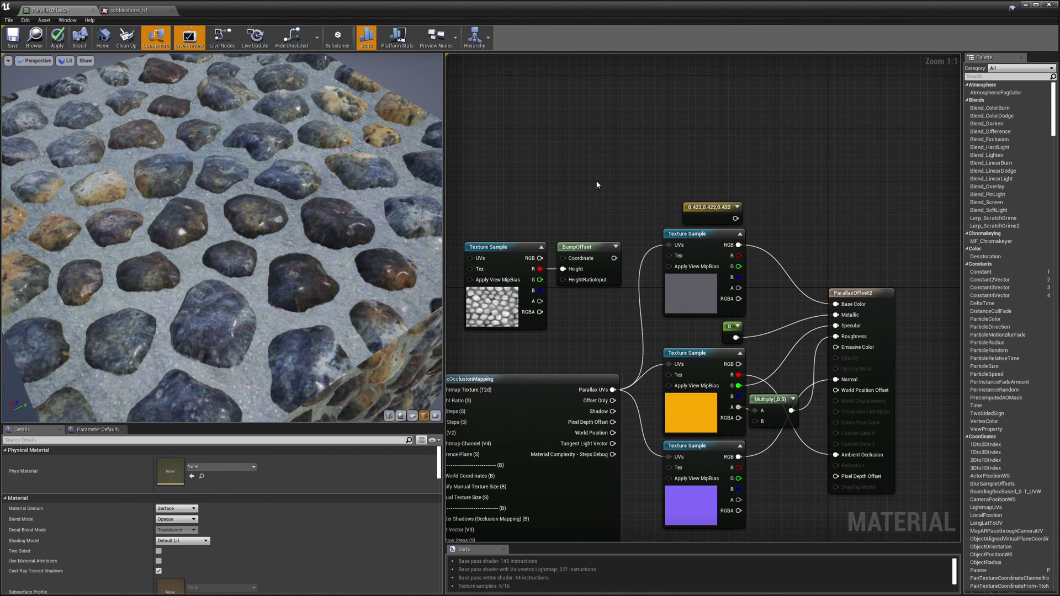
Move the heightmap Texture Object and the Height Ratio constant up beside the ParallaxOcclusionMapping node, and set that constant to 0.1
right_click_drag(603, 169, 755, 58)
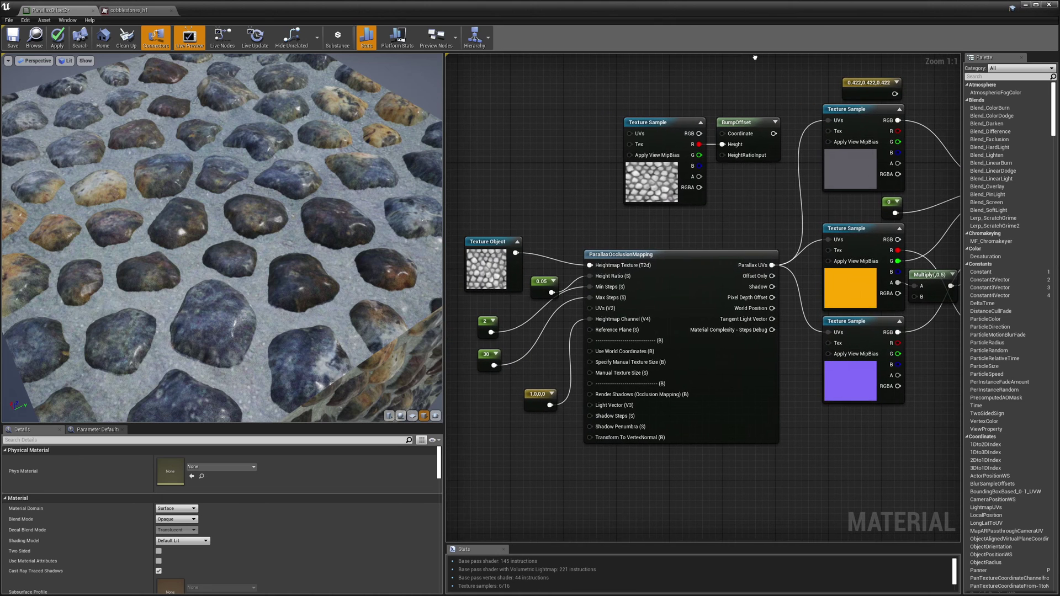
left_click(474, 277)
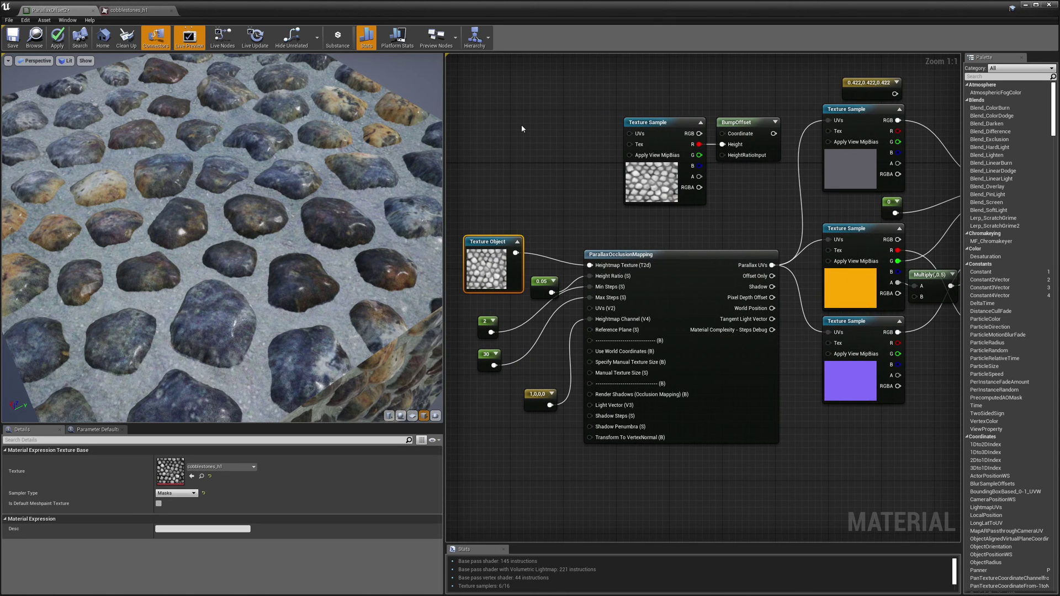
left_click_drag(487, 241, 480, 214)
left_click_drag(534, 285, 535, 272)
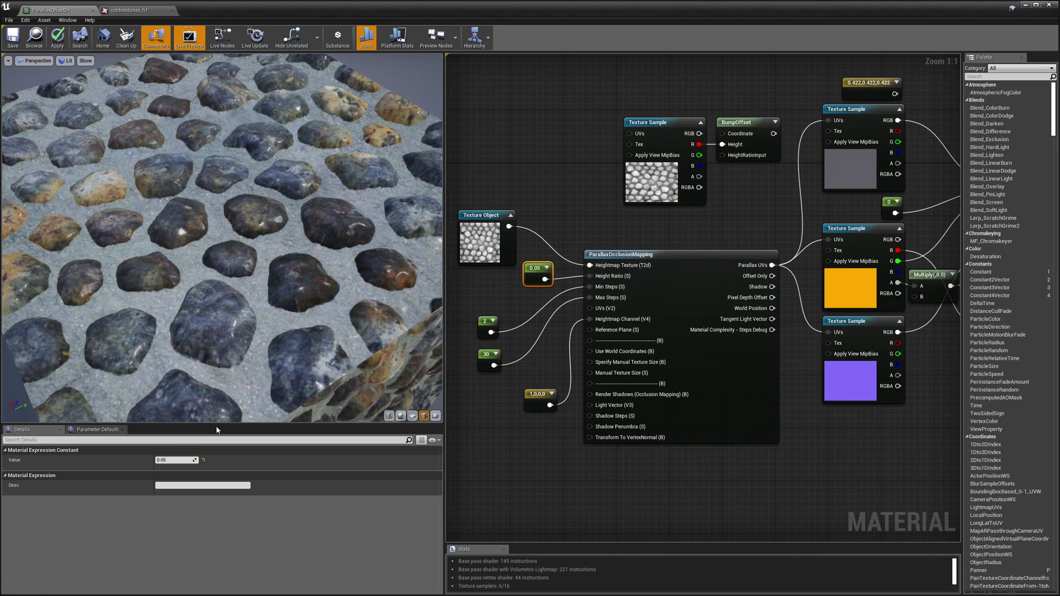
left_click(162, 460)
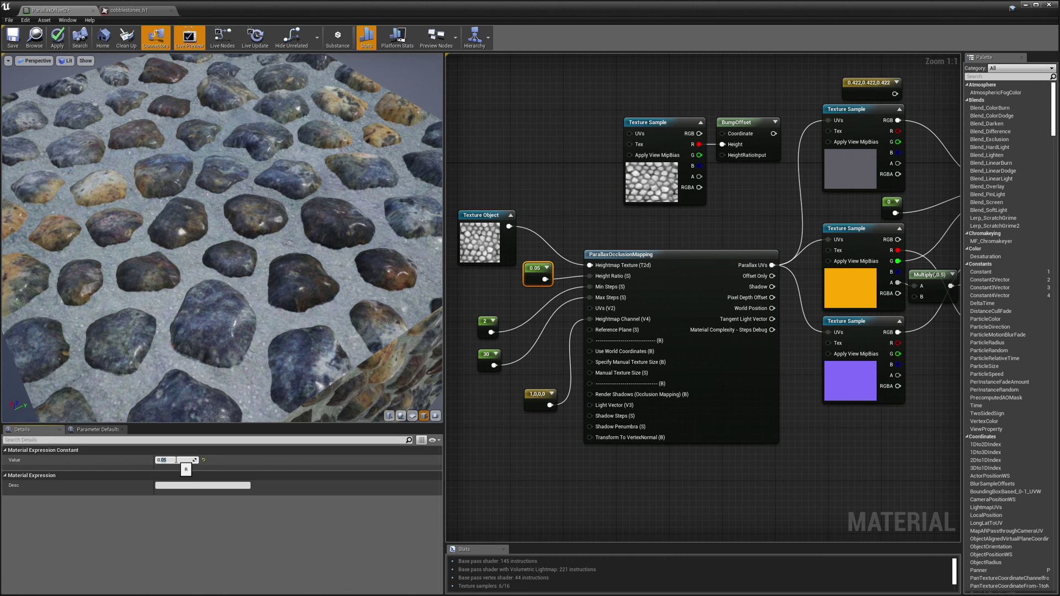
key("Return")
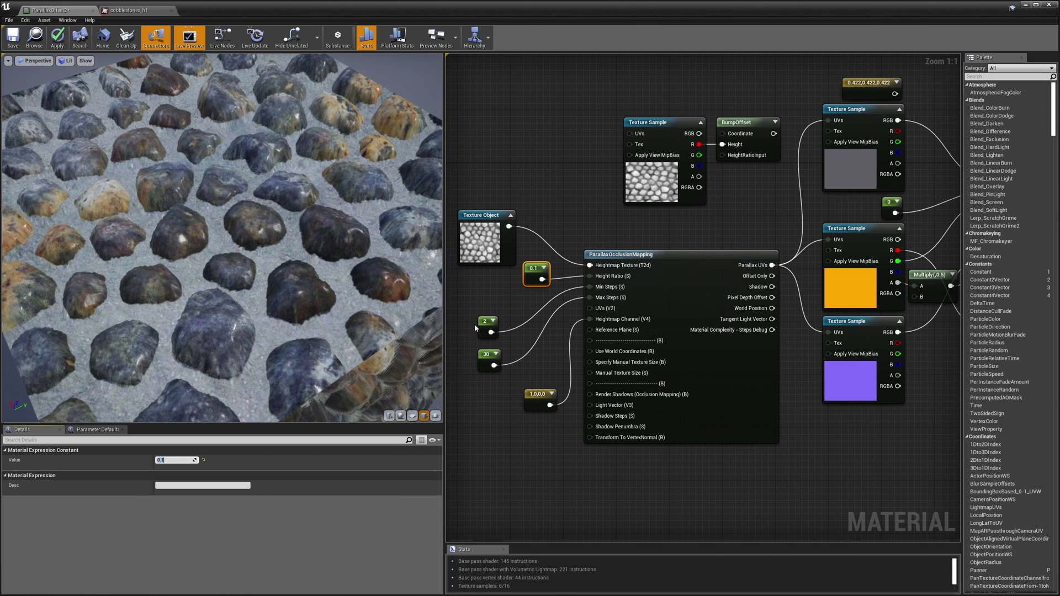
Move the Min Steps and Max Steps constants up below the Height Ratio constant, and inspect the stones on the preview cube up close
left_click_drag(485, 321, 485, 288)
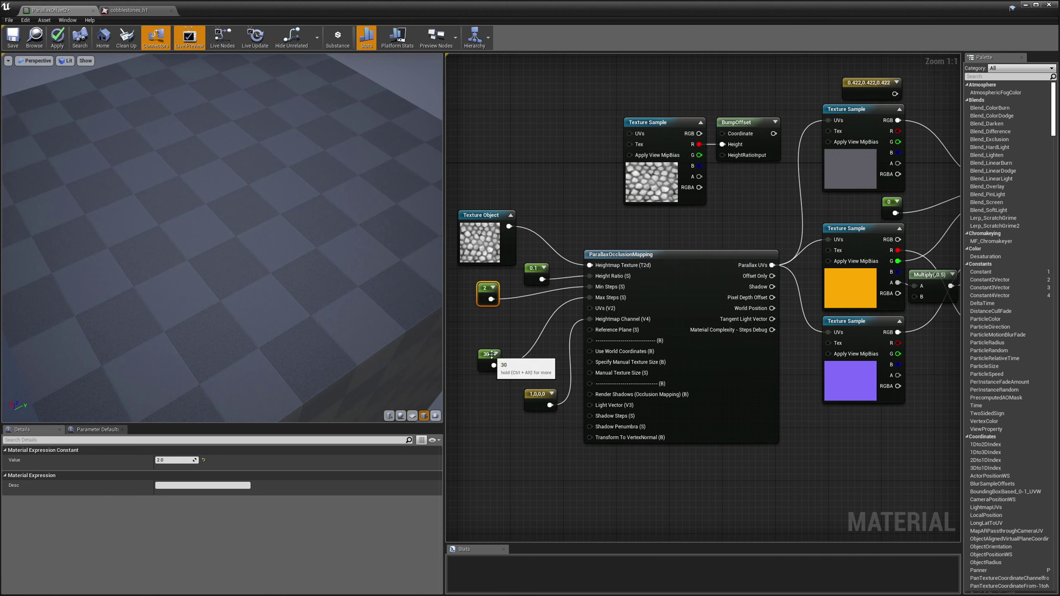
left_click_drag(488, 357, 482, 318)
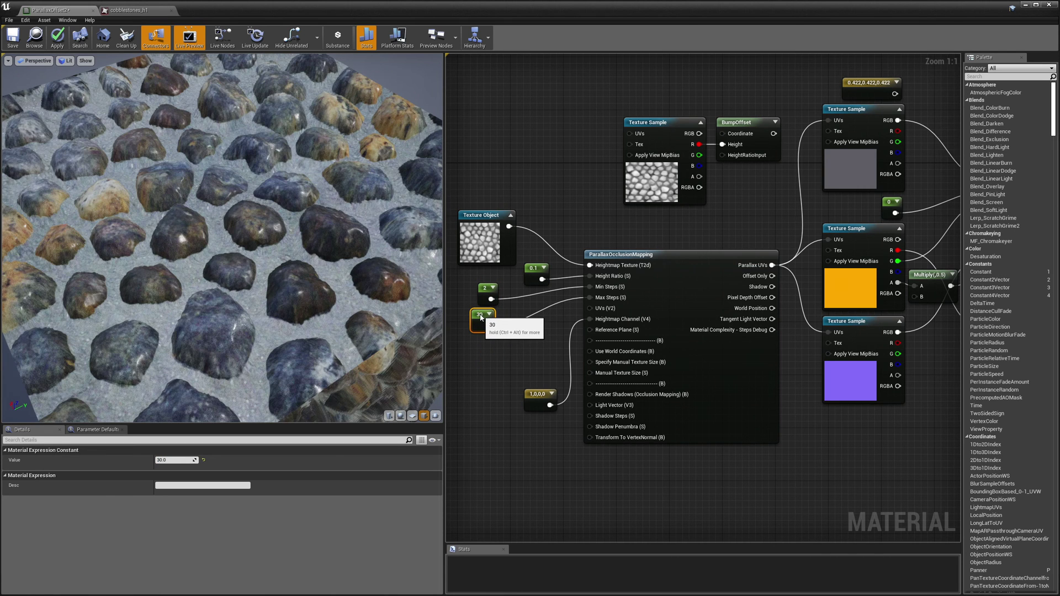
left_click_drag(220, 237, 276, 226)
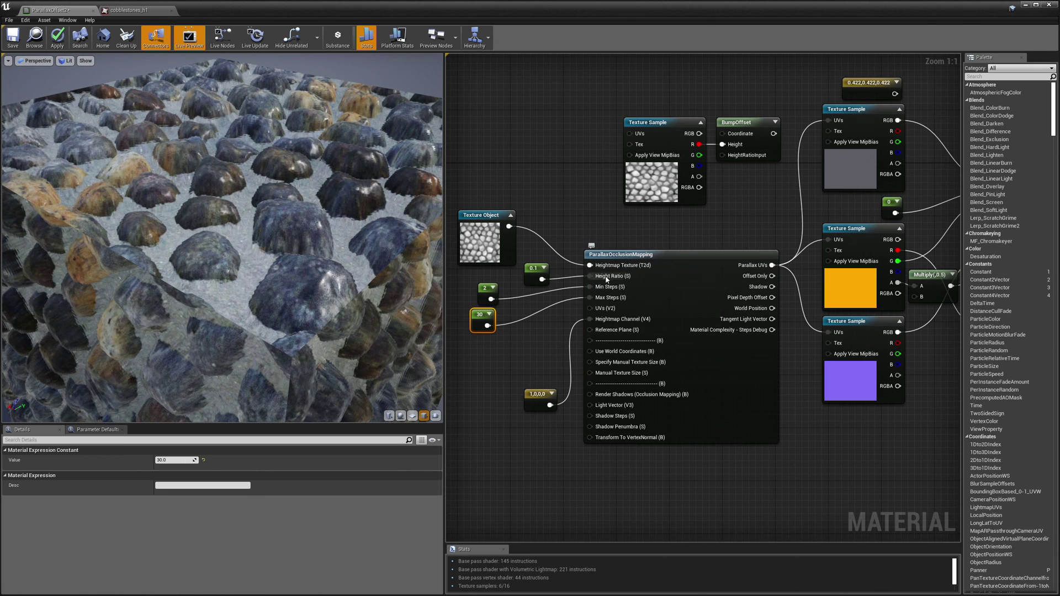
left_click_drag(298, 233, 274, 233)
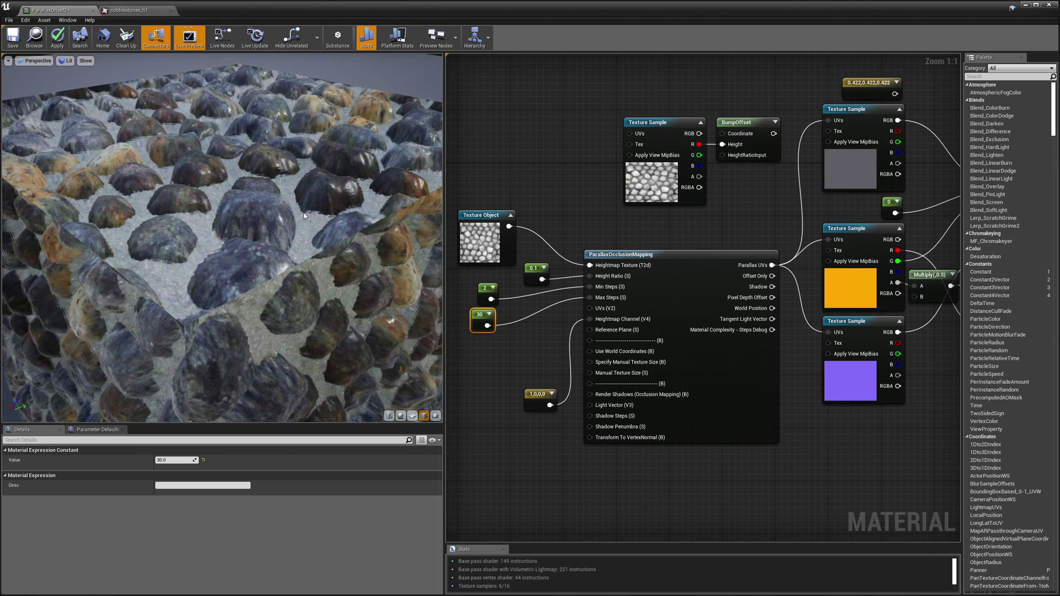
scroll(304, 214, "up", 5)
mouse_move(261, 230)
left_mouse_down()
mouse_move(261, 257)
mouse_move(261, 236)
left_mouse_up()
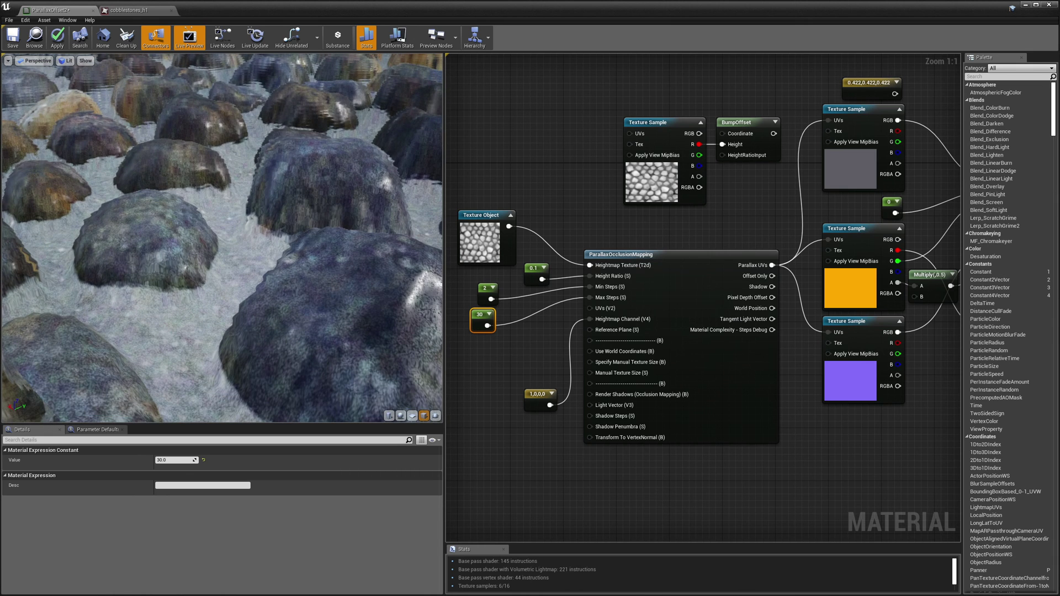
Move the 1,0,0,0 vector up beside the Heightmap Channel input, and examine the stones' depth from several angles and distances
left_click(535, 273)
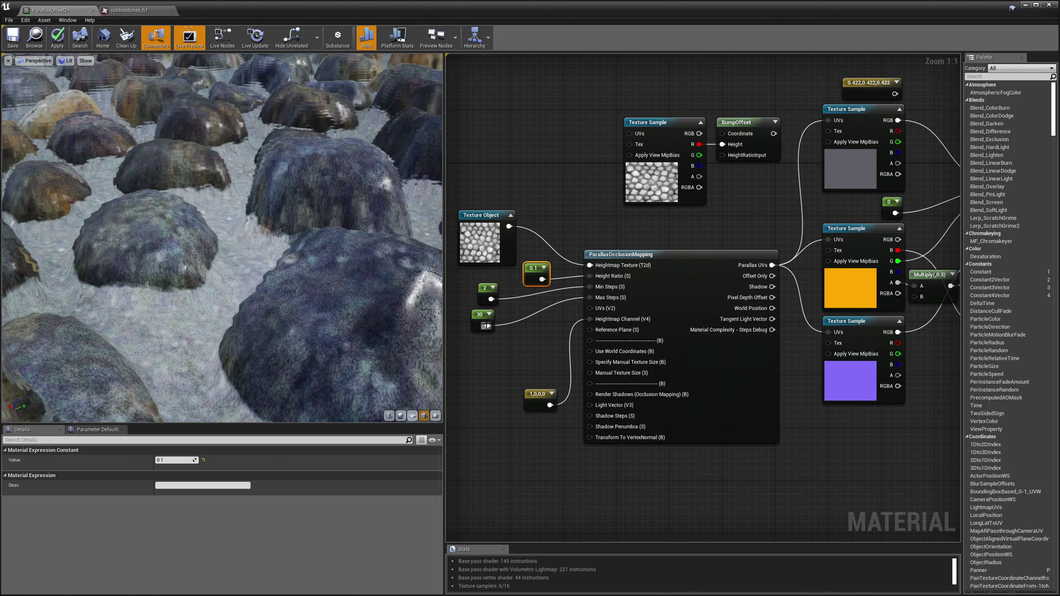
left_click_drag(221, 238, 265, 260)
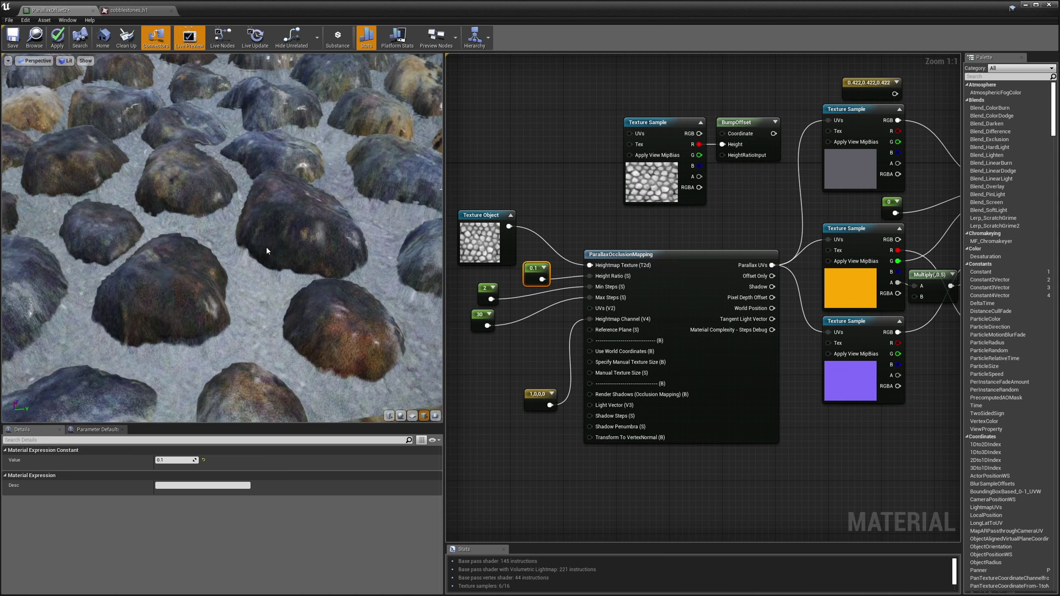
left_click_drag(536, 396, 542, 332)
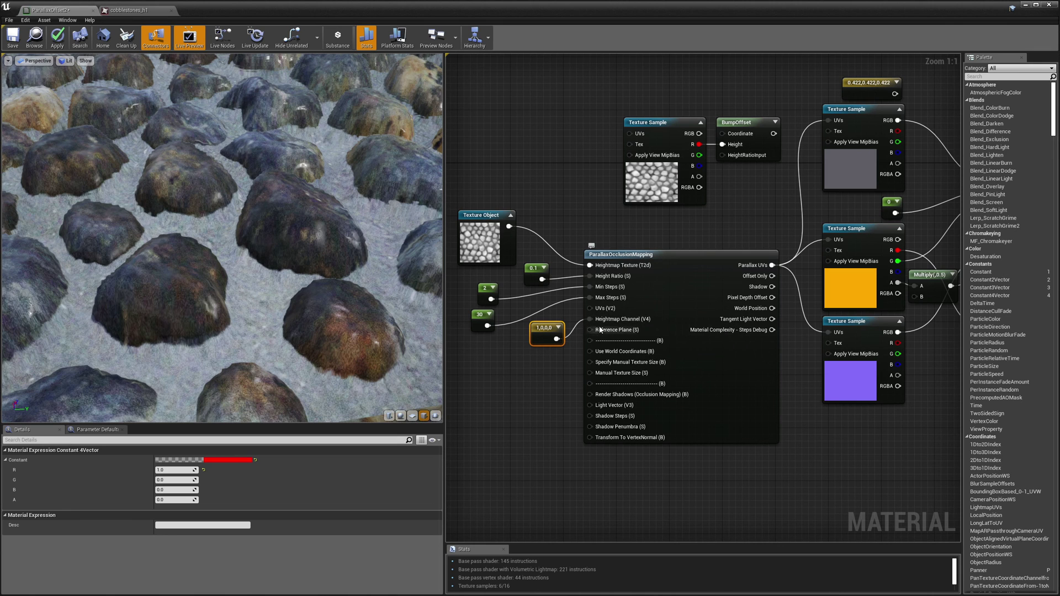
left_click(476, 235)
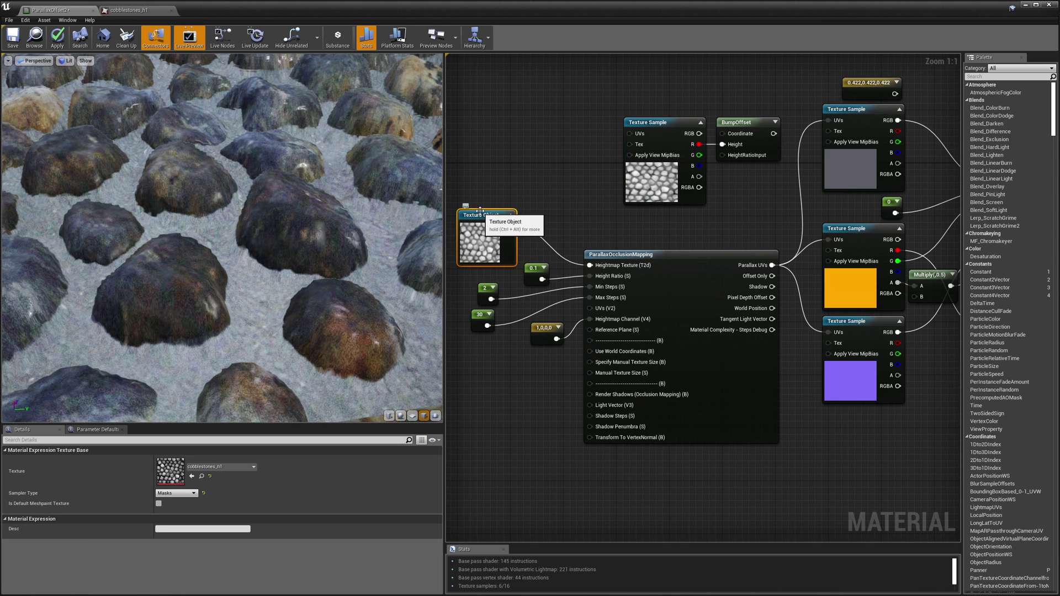
scroll(248, 220, "down", 5)
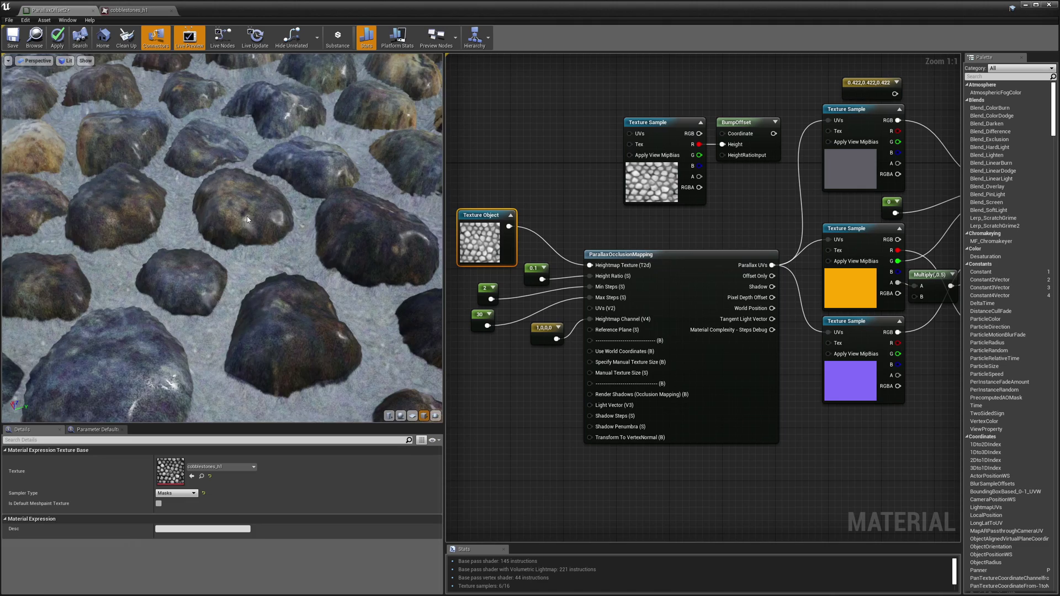
left_click_drag(247, 220, 203, 184)
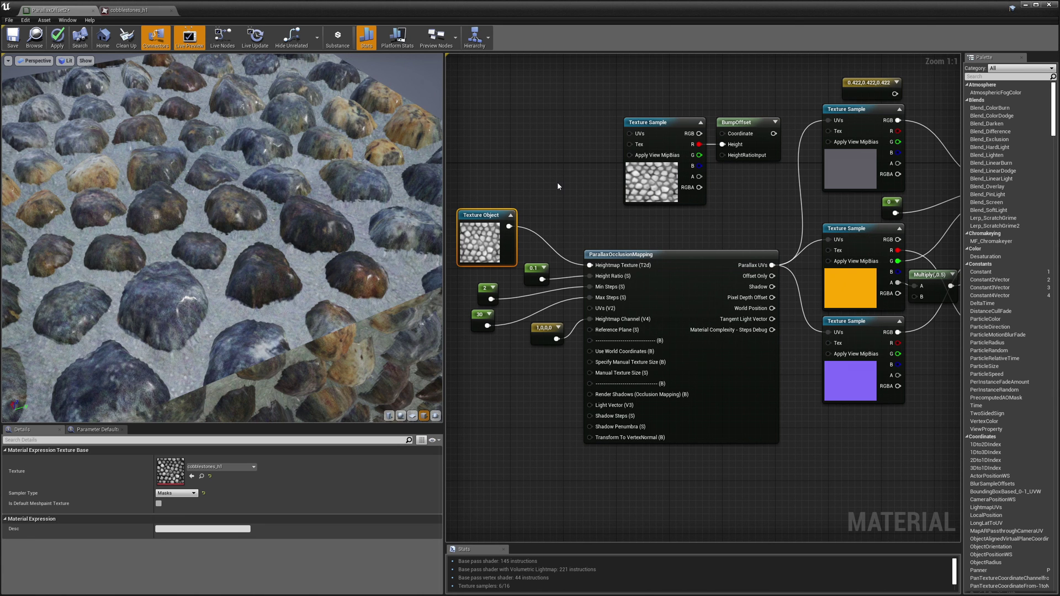
left_click_drag(236, 242, 334, 194)
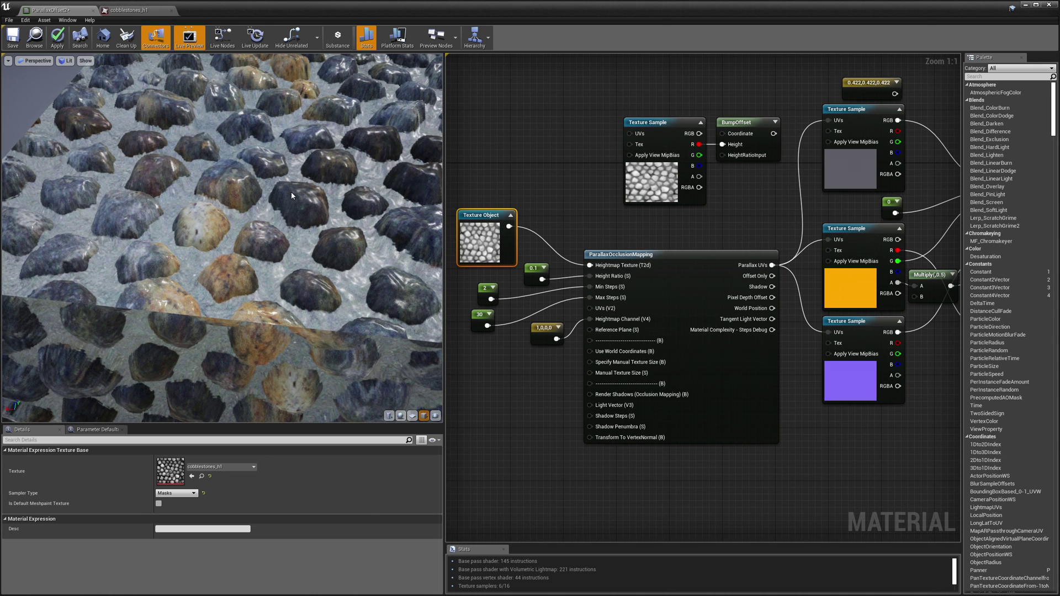